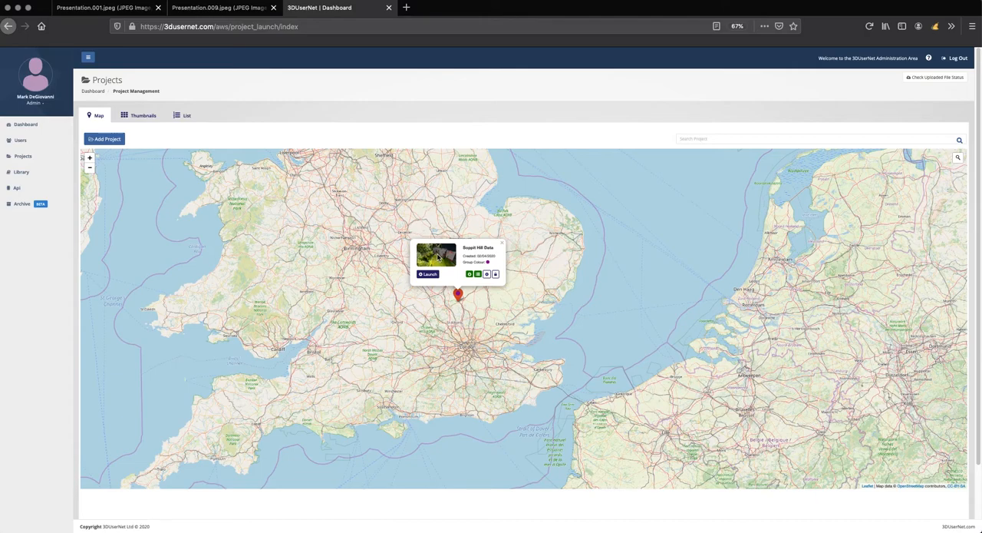
Step: Show the projects as thumbnails and look through the Station and Soppit Hill Data entries
left_click(130, 116)
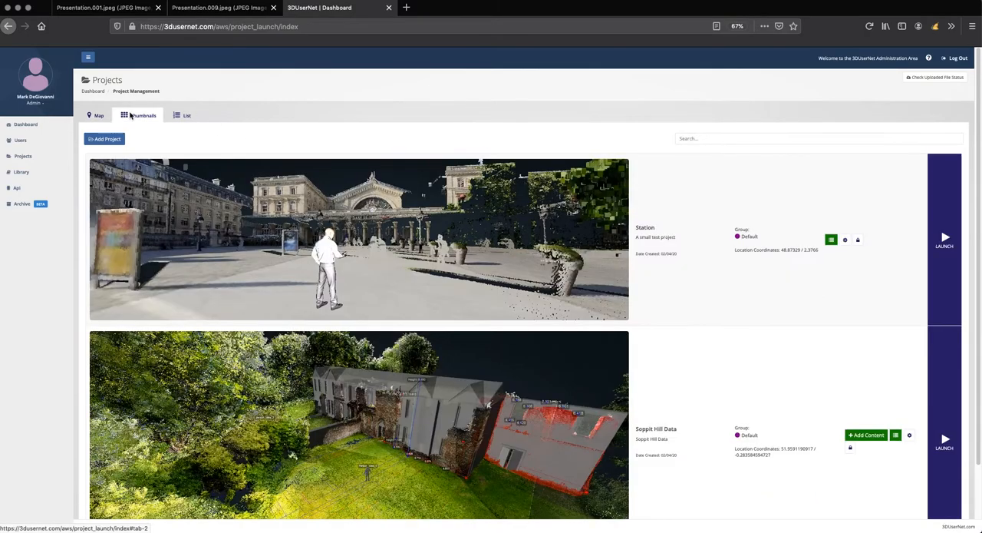
scroll(326, 263, "down", 2)
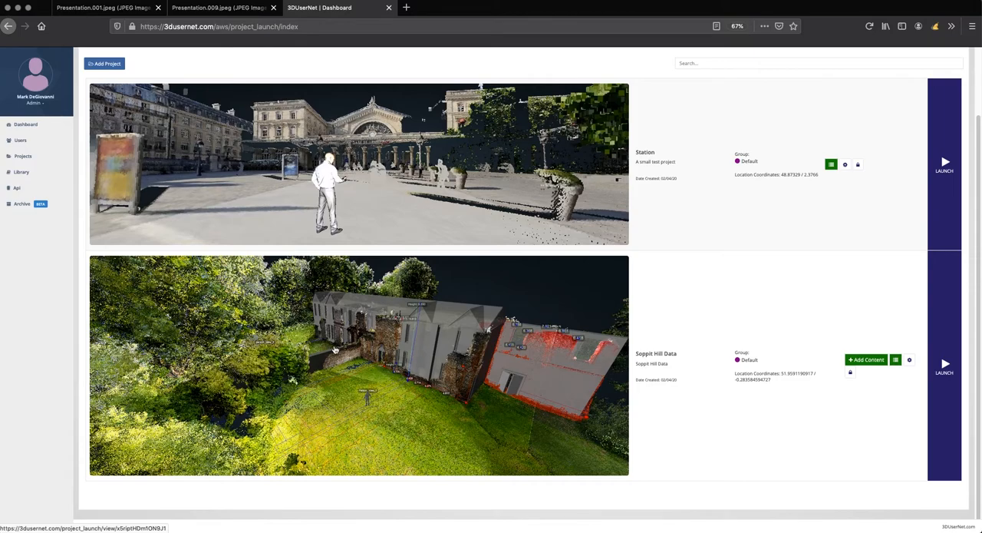
scroll(340, 341, "up", 2)
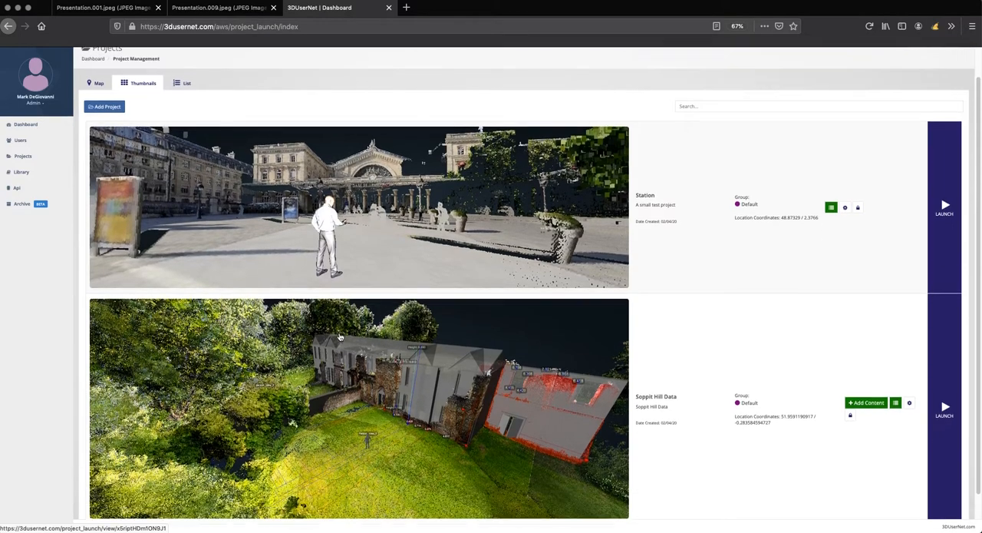
scroll(340, 337, "down", 2)
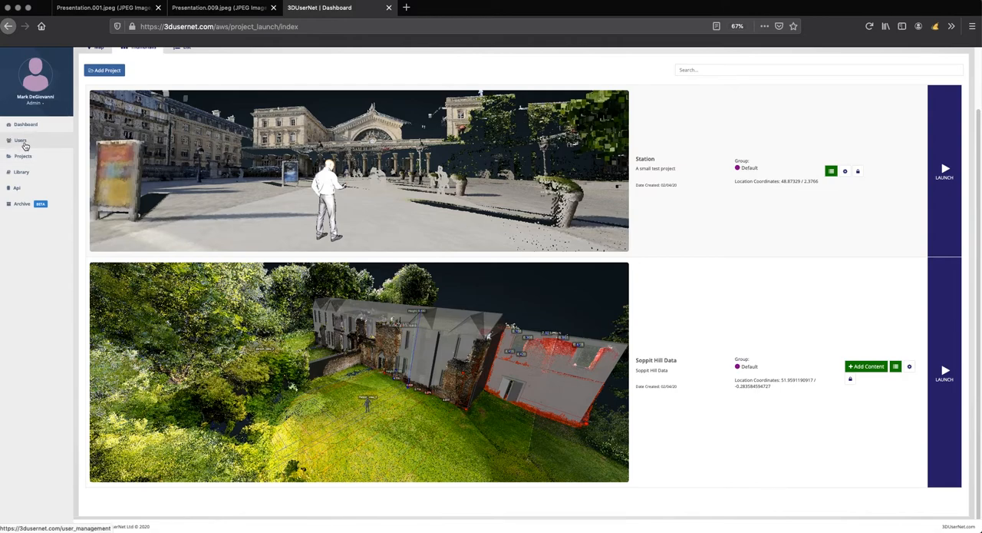
Step: In user management, start a new user with first name, last name, username 3dun_tut_viewer and e-mail address
left_click(25, 145)
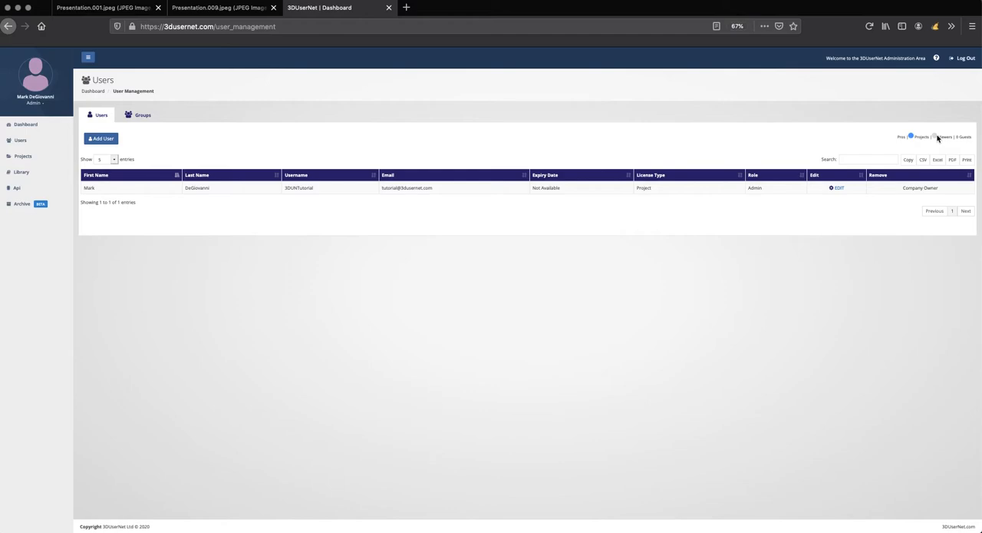
left_click(103, 139)
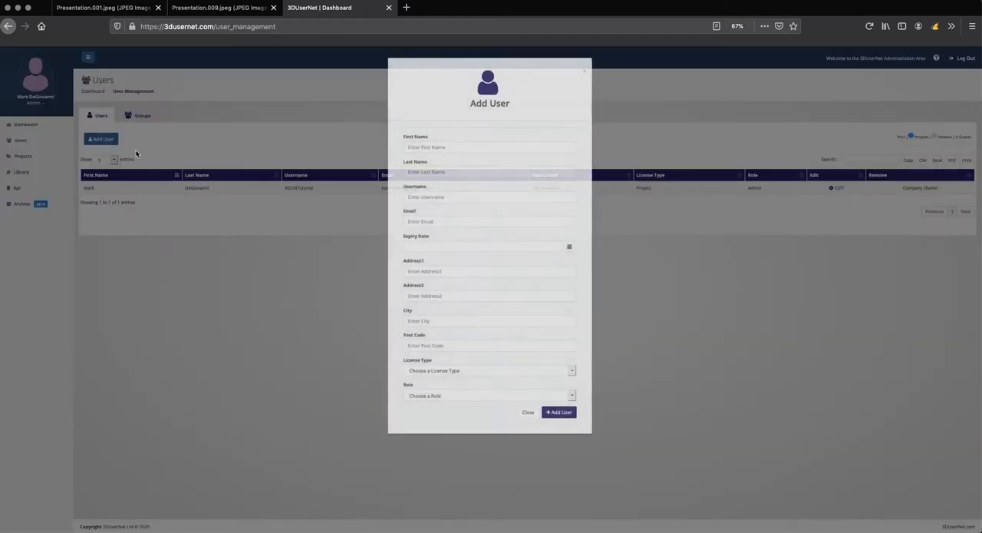
left_click(416, 146)
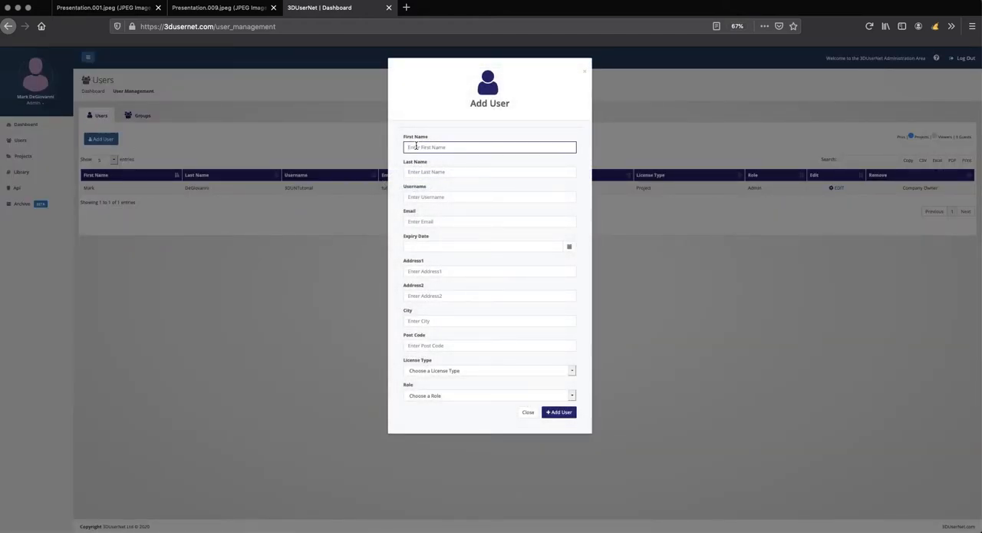
type("T")
key("Tab")
type("Tester")
key("Tab")
type("3")
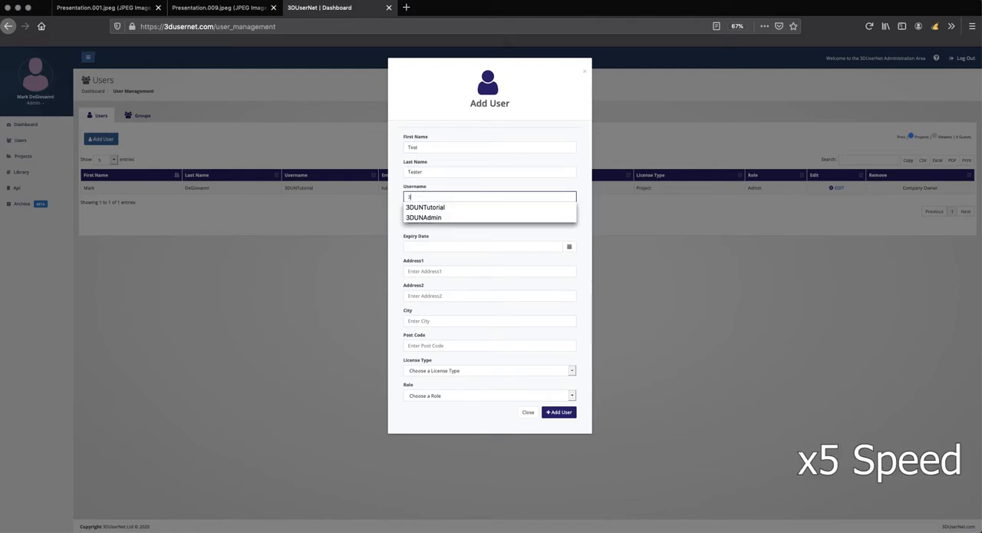
type("dun_tut_viewer")
key("Tab")
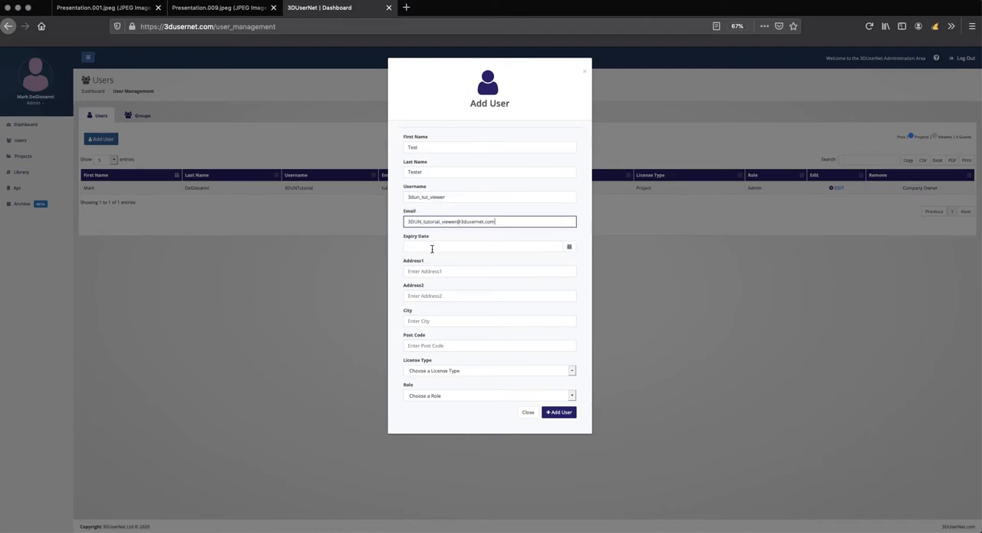
Step: Leave the new user's expiry date blank and fill in both address lines, the city and the post code
left_click(430, 247)
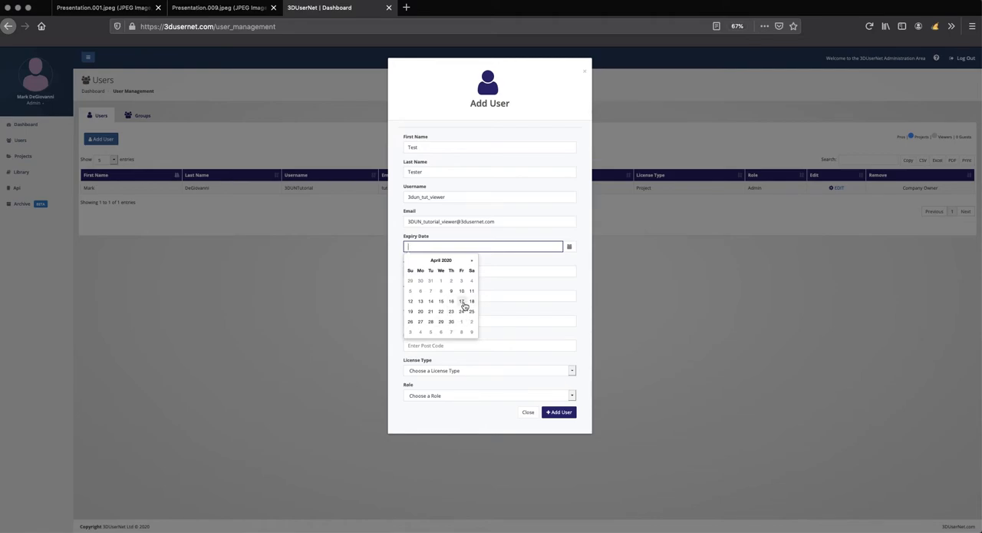
left_click(588, 244)
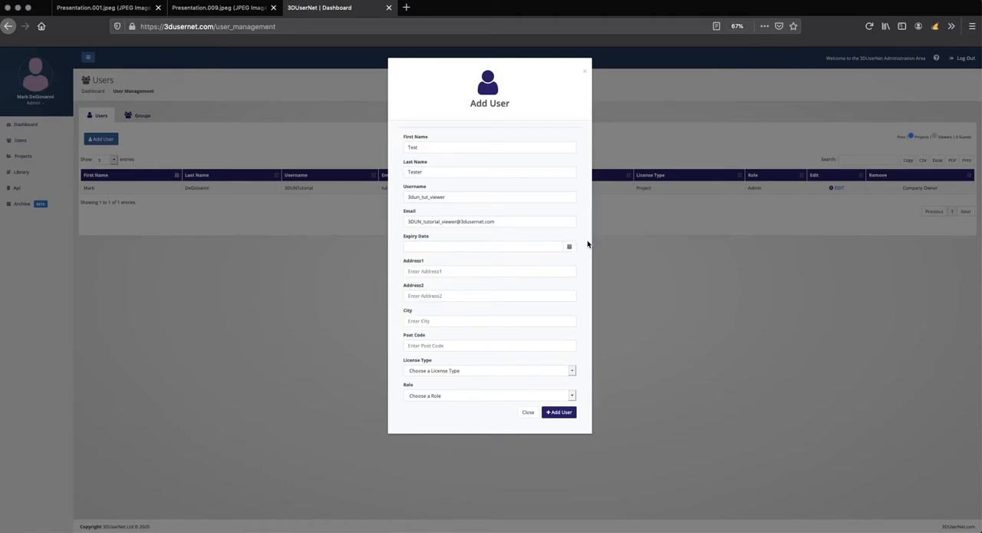
left_click(463, 270)
type("my address 1")
left_click(420, 294)
type("my address 2")
left_click(419, 321)
type("city")
left_click(431, 343)
type("post code")
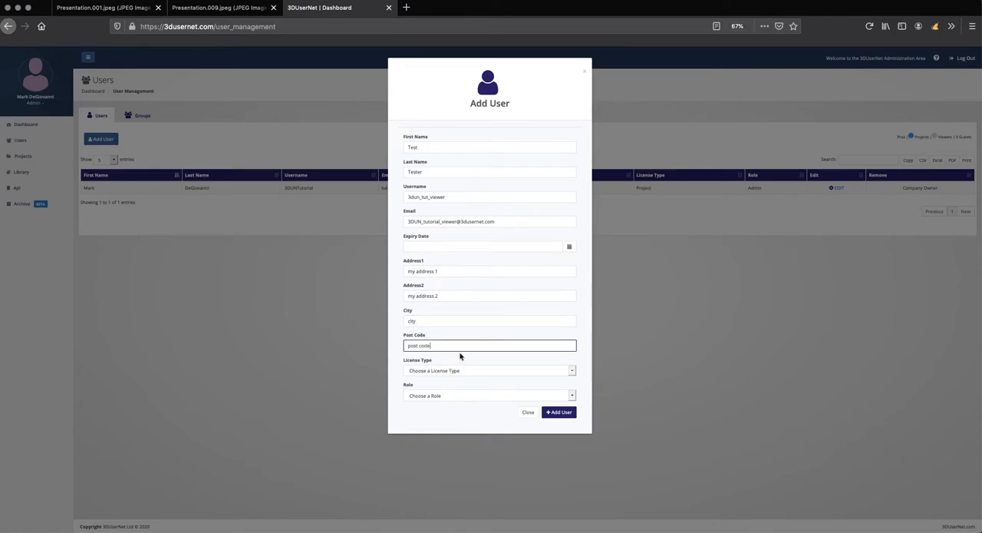
Step: Assign the new user the Viewer license type and the Viewer role, and add the user
left_click(565, 376)
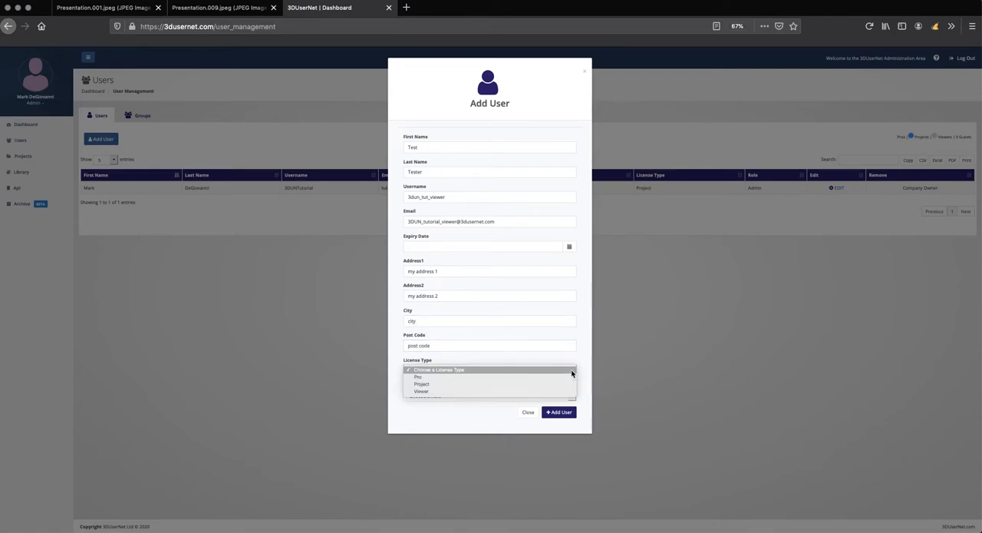
left_click(429, 391)
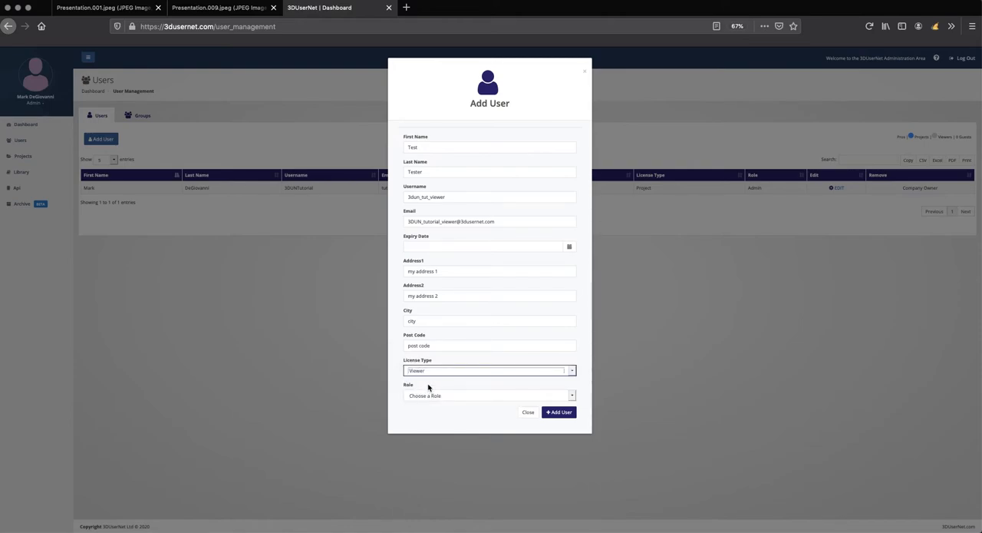
left_click(572, 395)
left_click(428, 415)
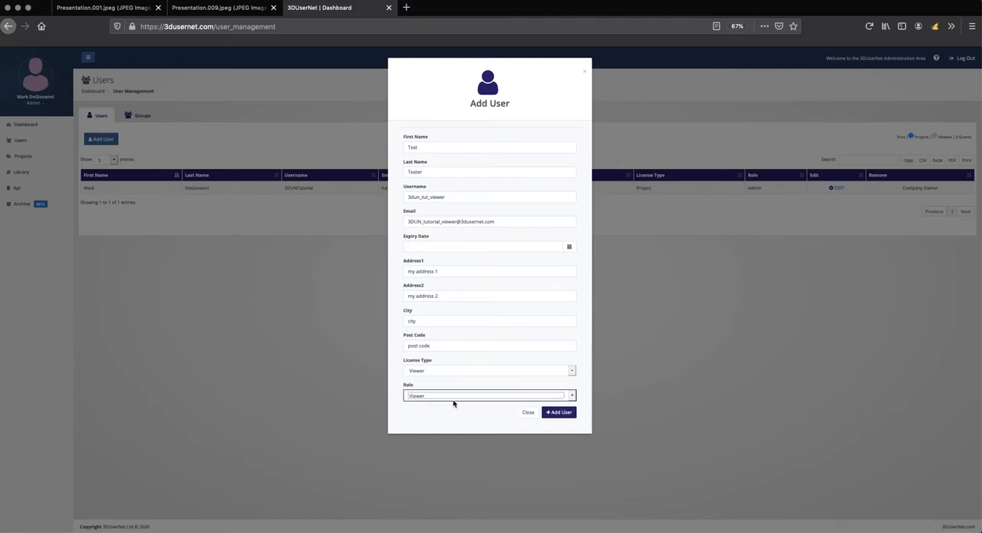
left_click(556, 415)
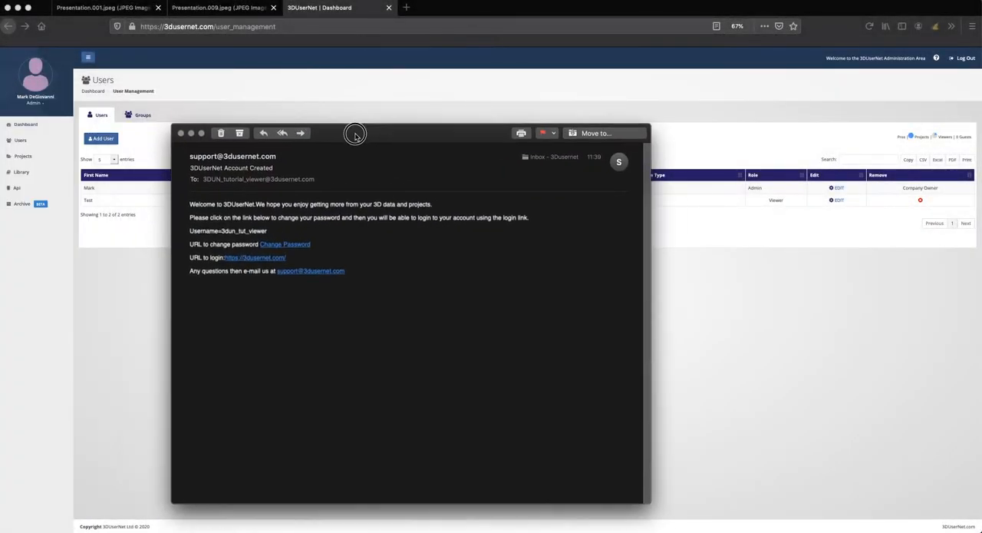
left_click_drag(355, 134, 480, 138)
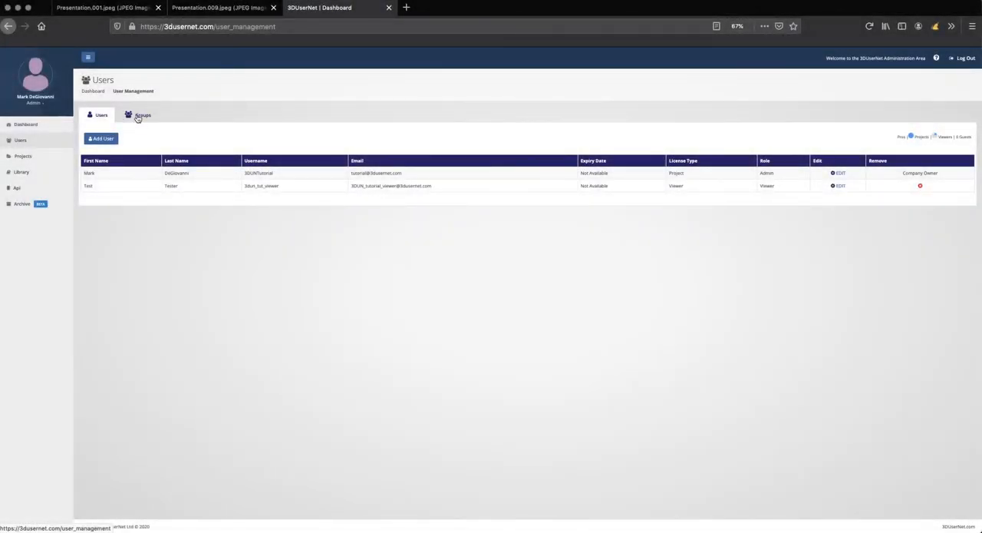
Step: Start a new user group with Tutorial_1 as both its name and its description
left_click(138, 117)
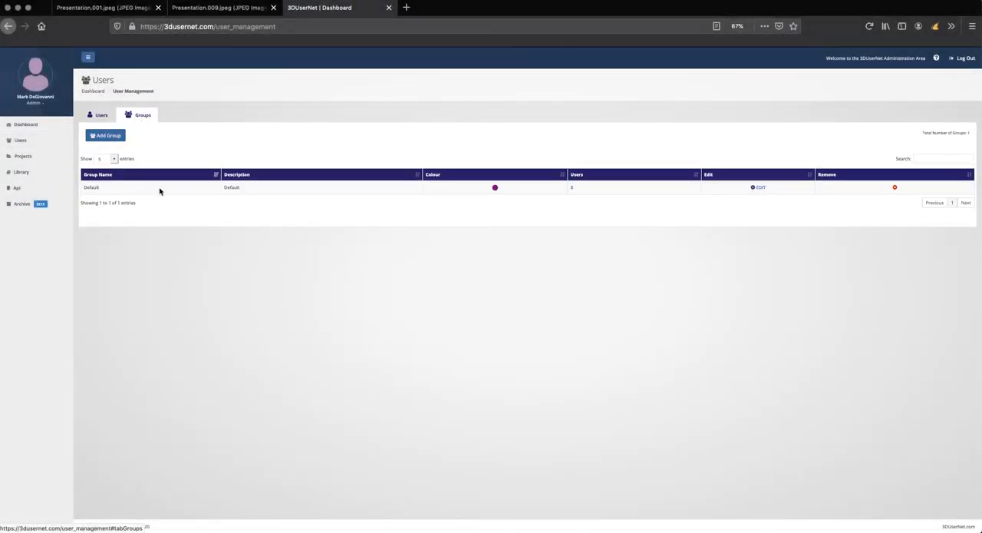
left_click(116, 138)
left_click(432, 147)
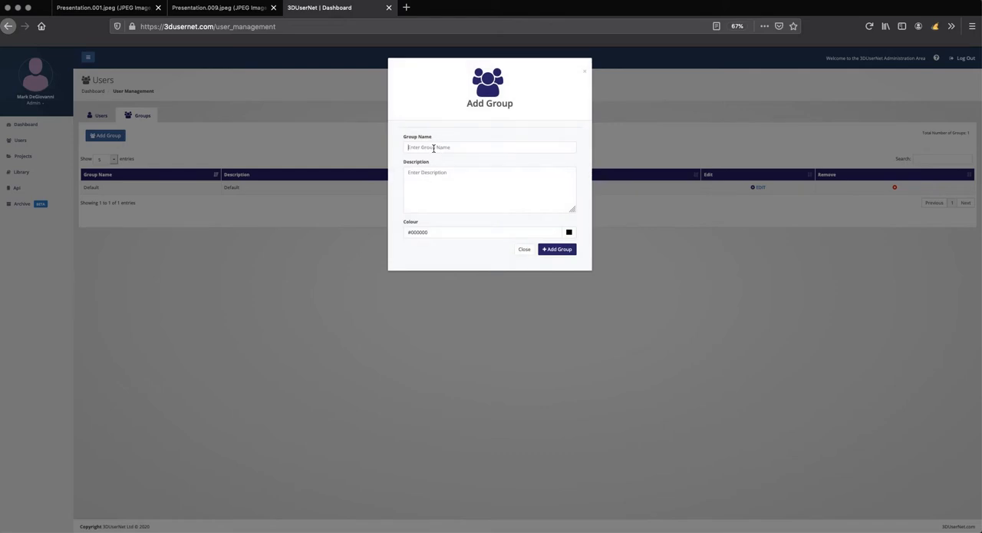
type("Tou")
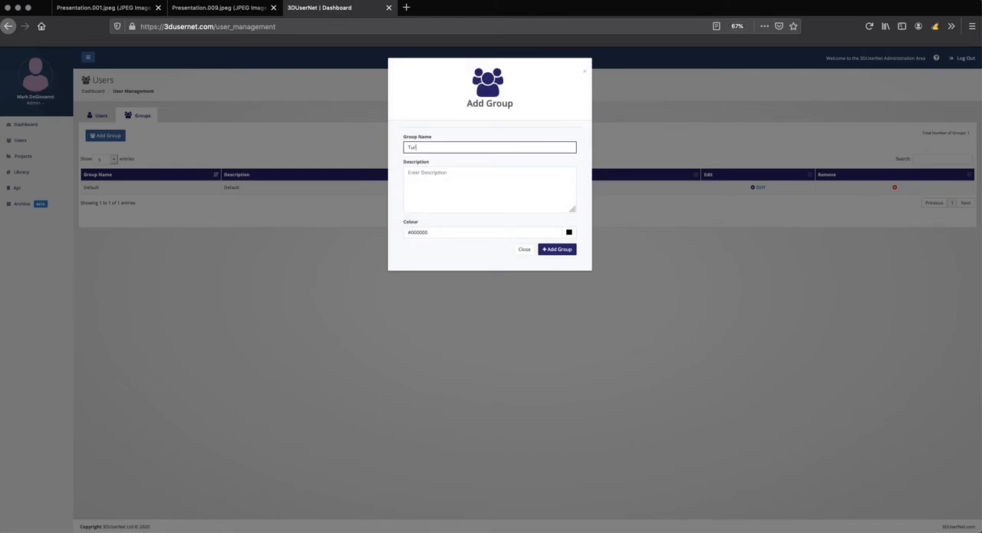
key("BackSpace")
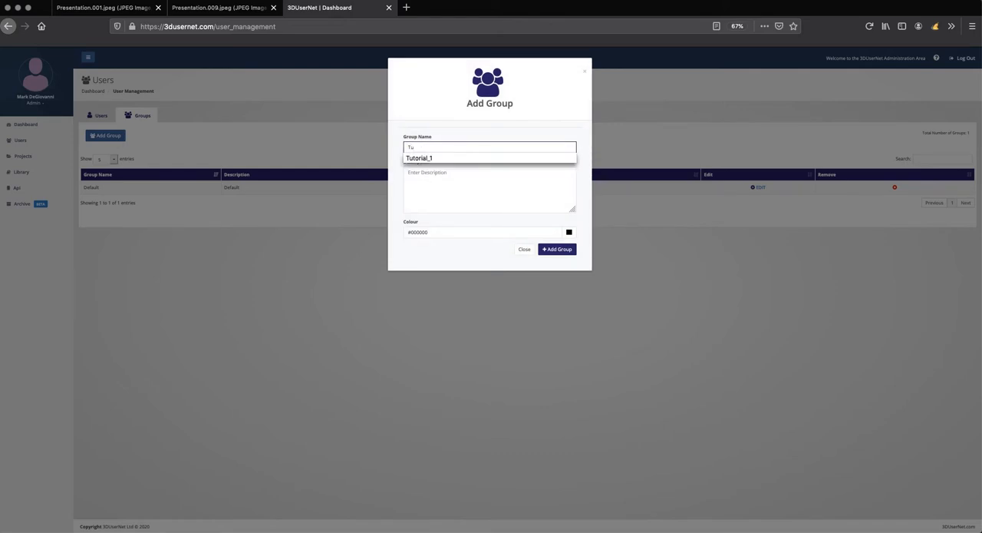
key("Down")
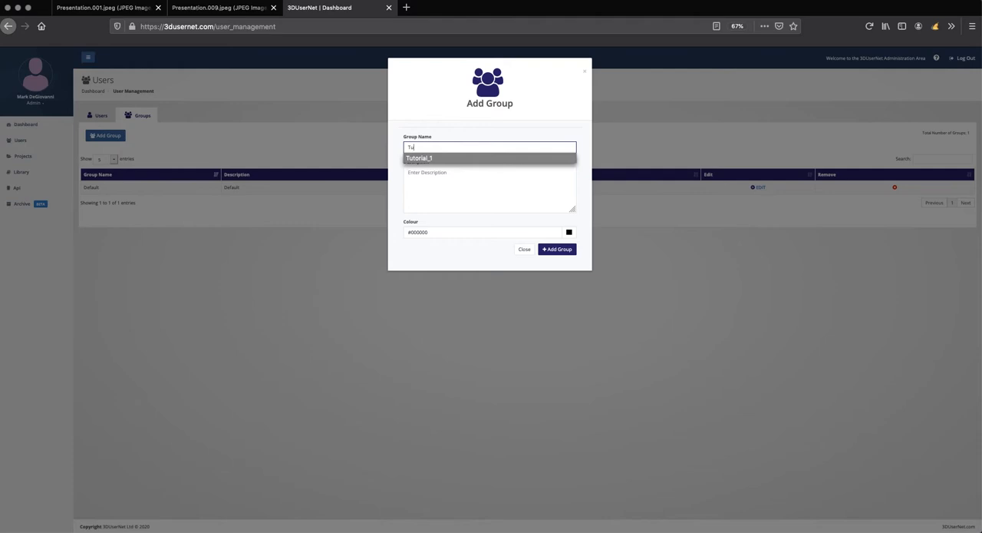
left_click(442, 158)
left_click(433, 173)
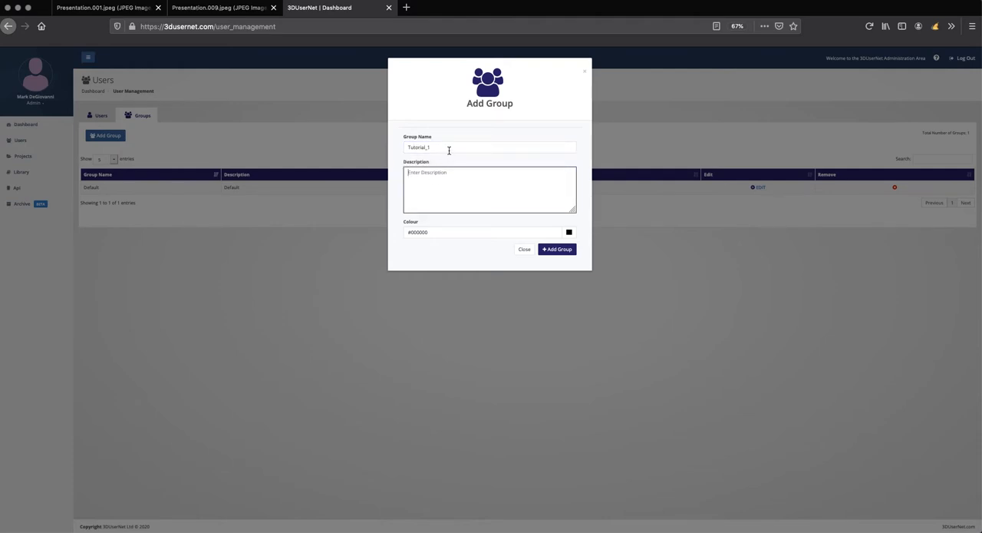
type("Tutorial_1")
Step: Set the group's colour to blue (#091ec2) and add the group
left_click(568, 232)
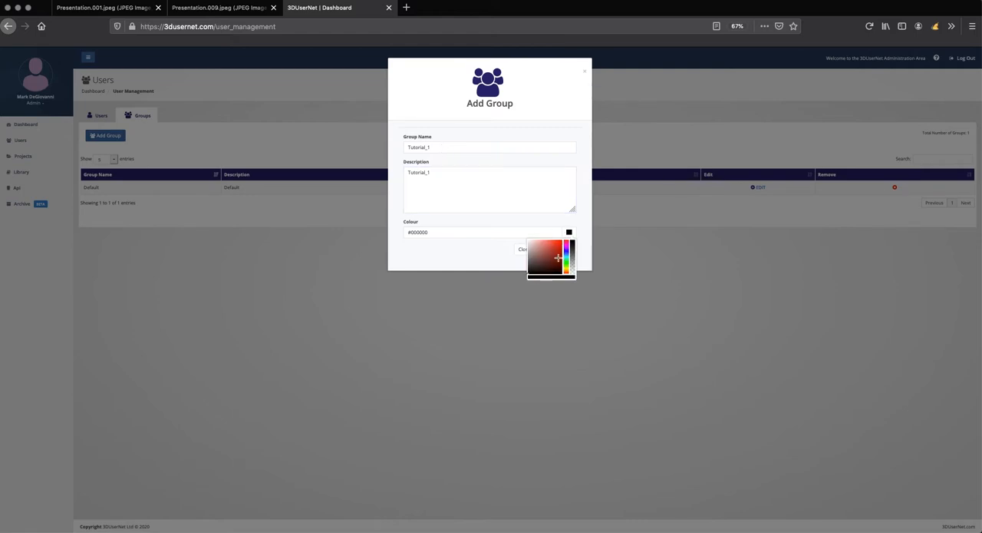
left_click(567, 264)
left_click_drag(567, 267, 568, 253)
left_click(559, 252)
left_click(568, 251)
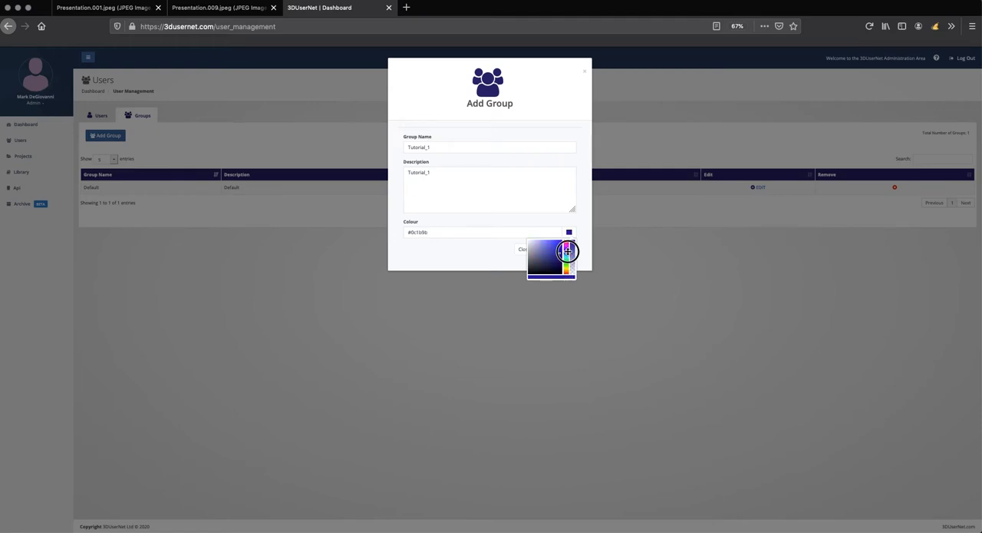
left_click(567, 250)
left_click(487, 267)
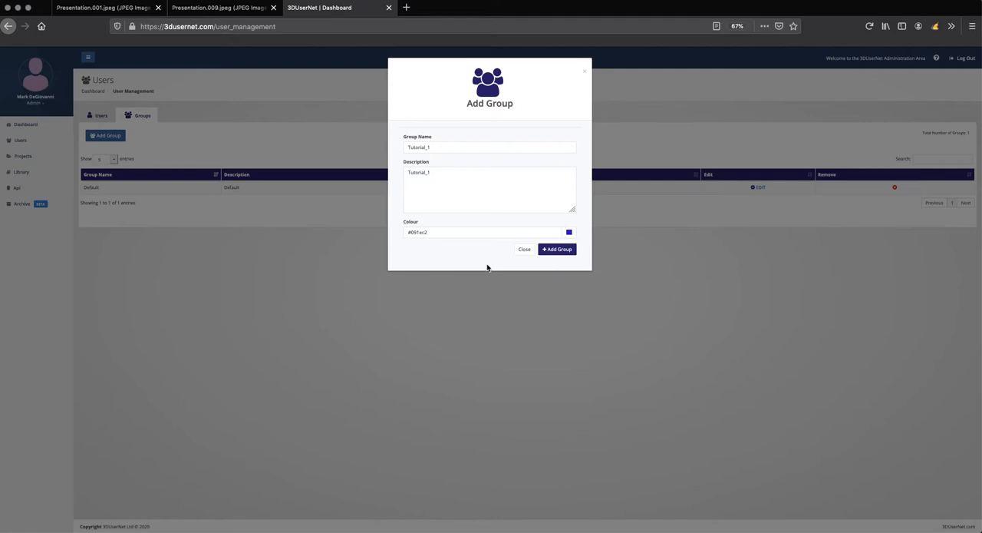
left_click(554, 250)
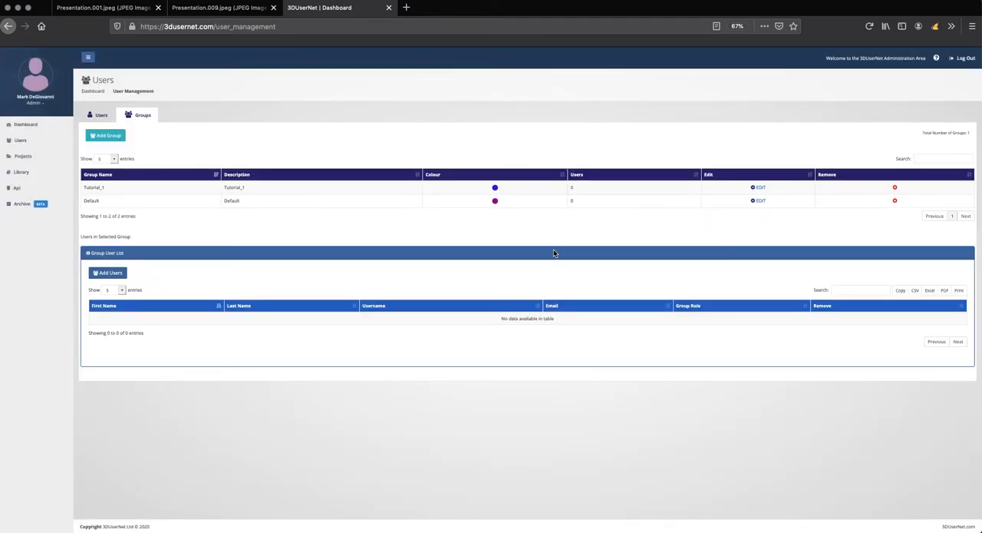
Step: Add the users 3DUNTutorial and 3dun_tut_viewer to the Tutorial_1 group with the Project Manager role selected
left_click(111, 188)
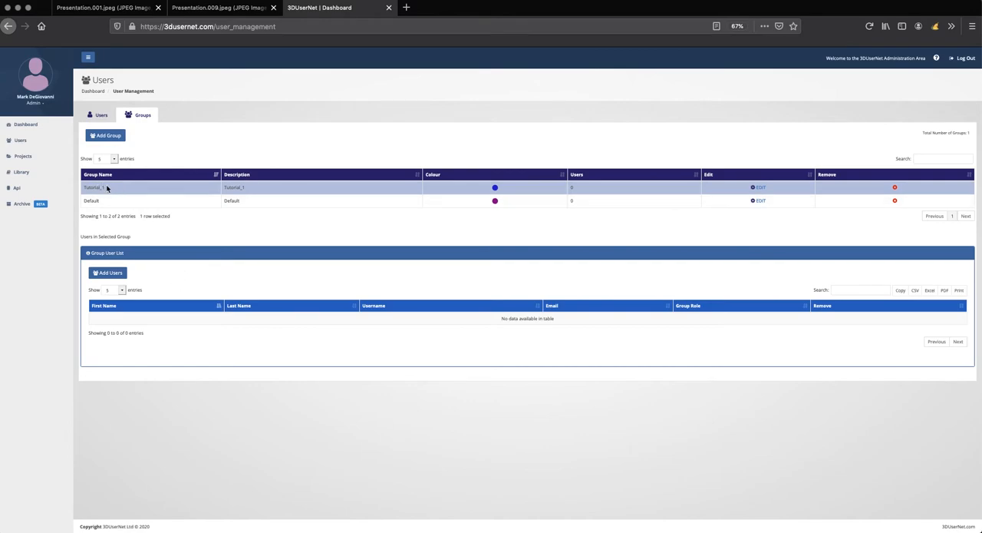
left_click(109, 271)
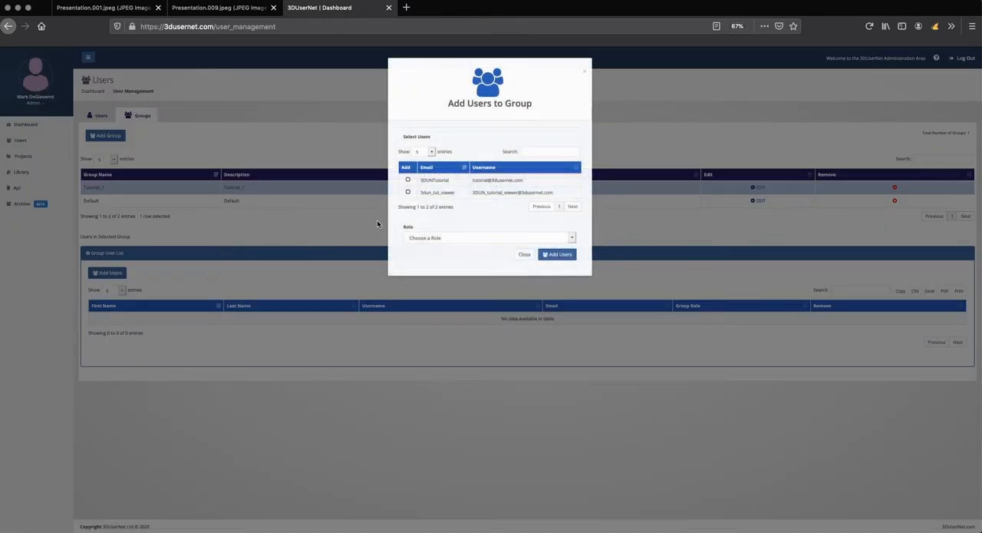
left_click(408, 180)
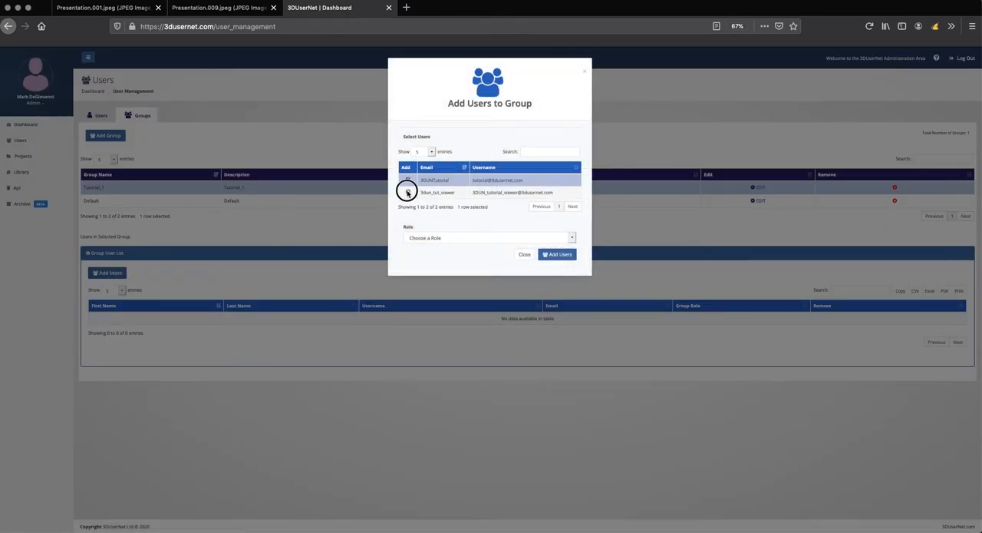
left_click(408, 191)
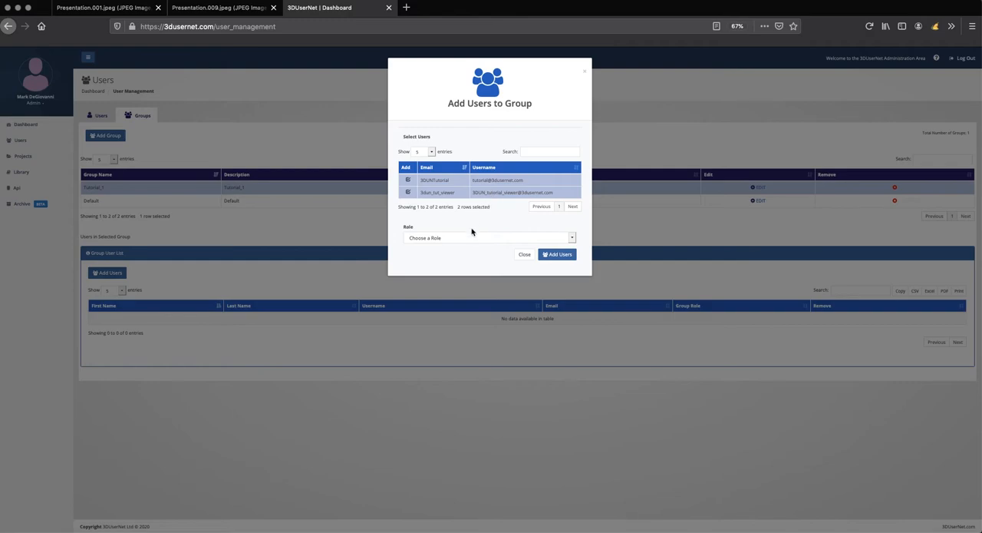
left_click(470, 241)
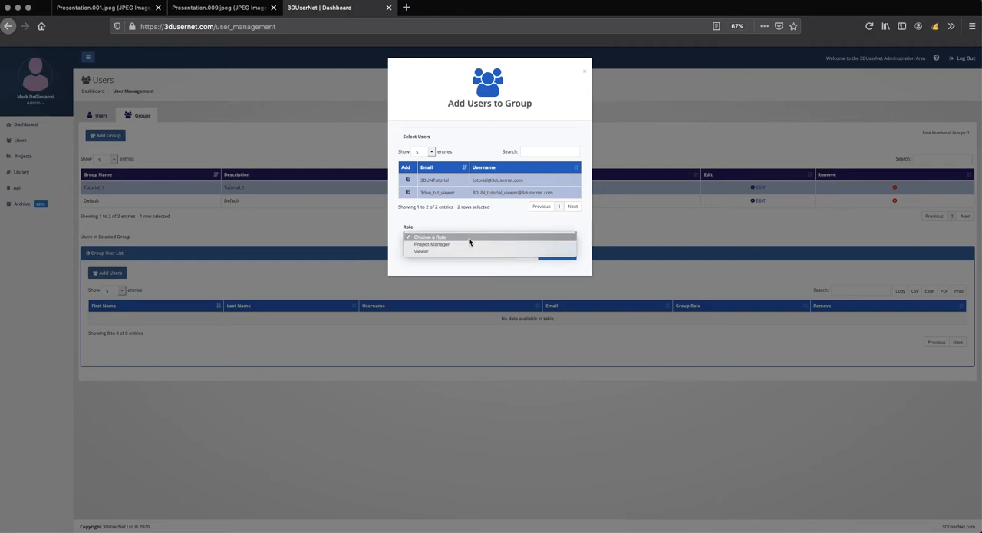
left_click(459, 244)
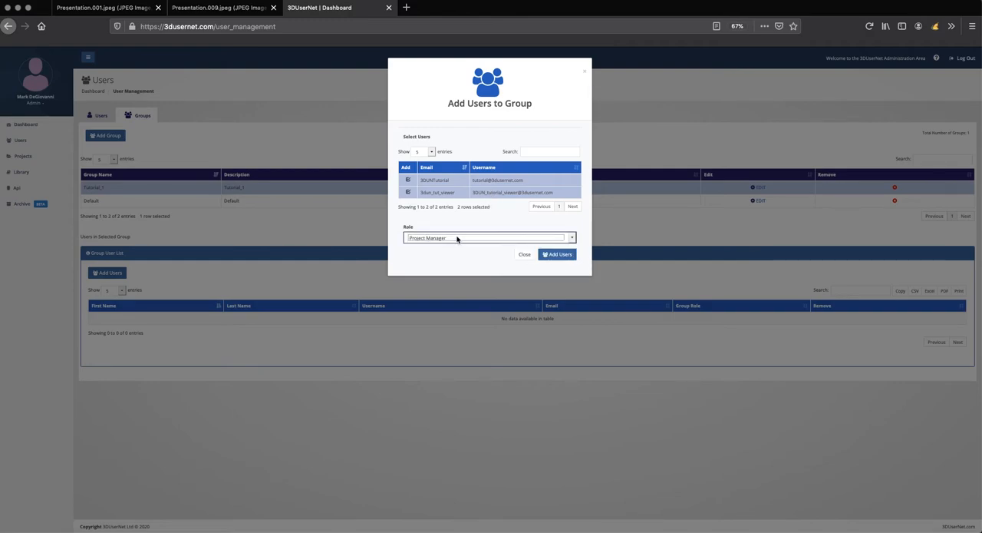
left_click(547, 256)
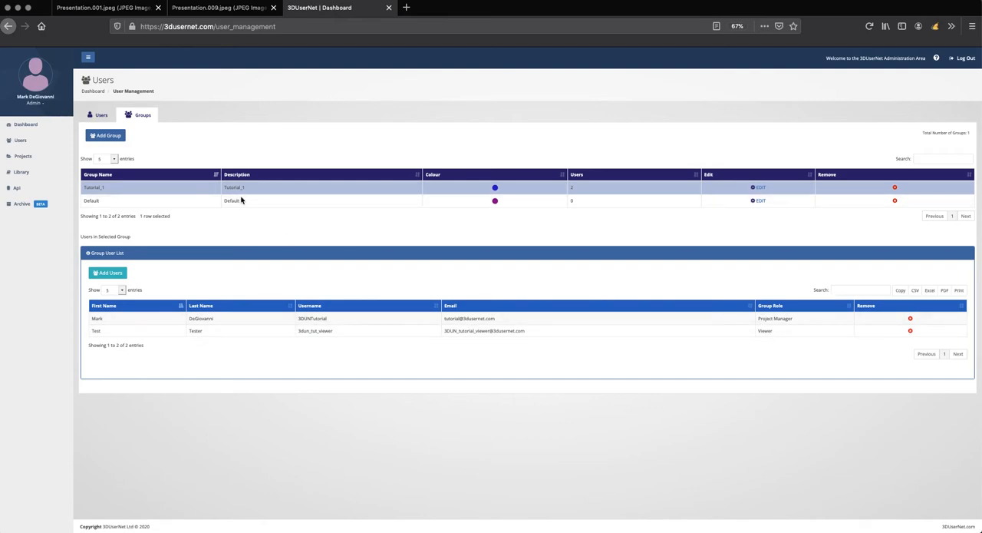
Step: In project management, assign the Soppit Hill Data project to the Tutorial_1 group and update the project
left_click(26, 157)
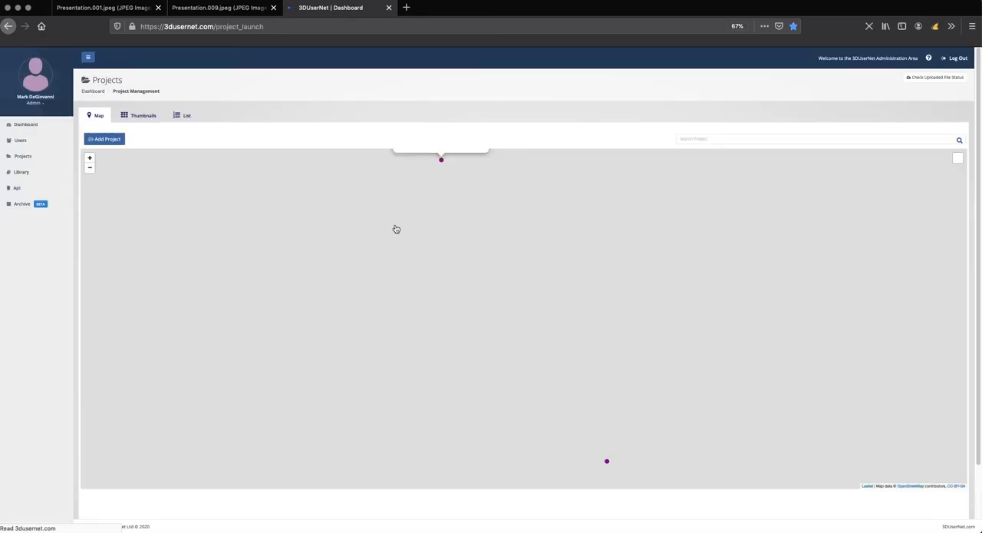
left_click_drag(393, 206, 423, 284)
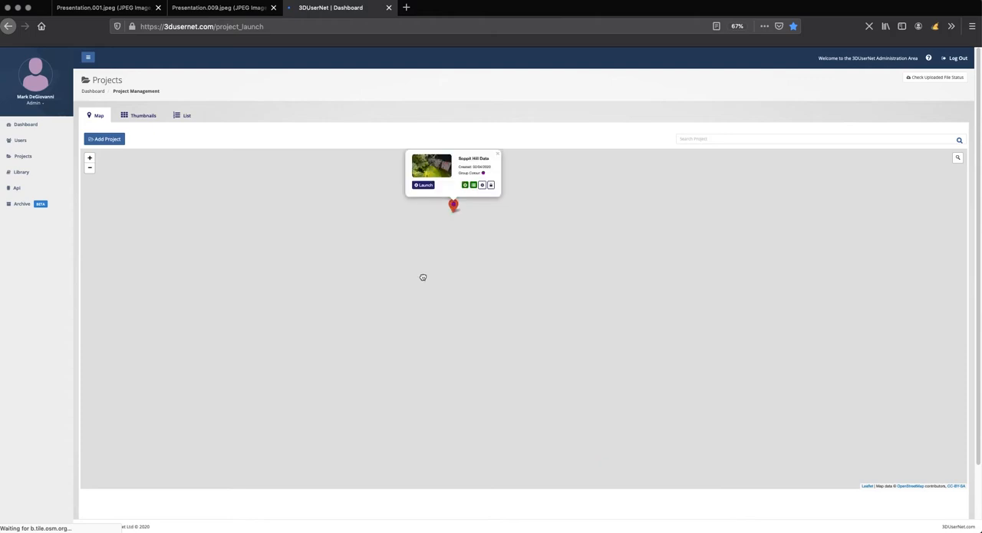
left_click_drag(403, 234, 437, 311)
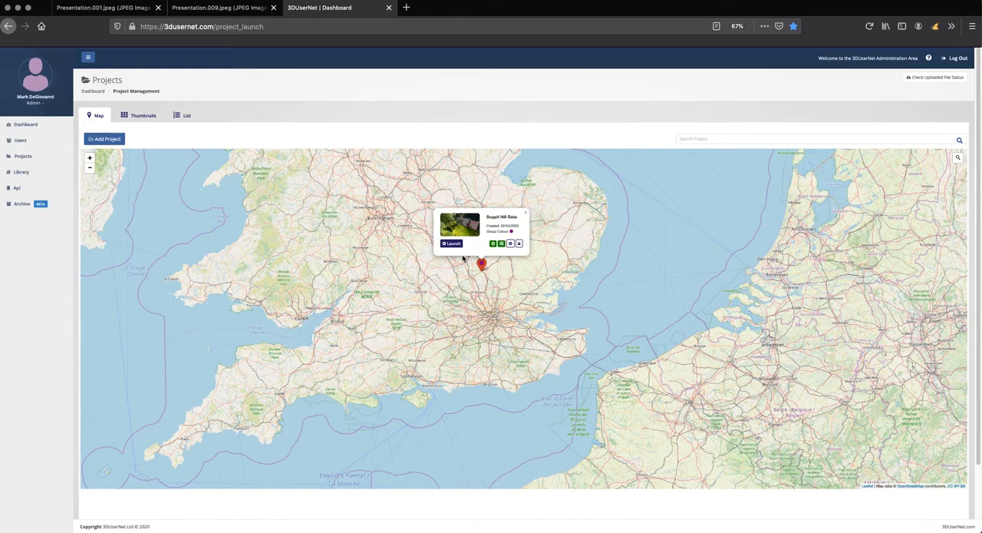
left_click(511, 244)
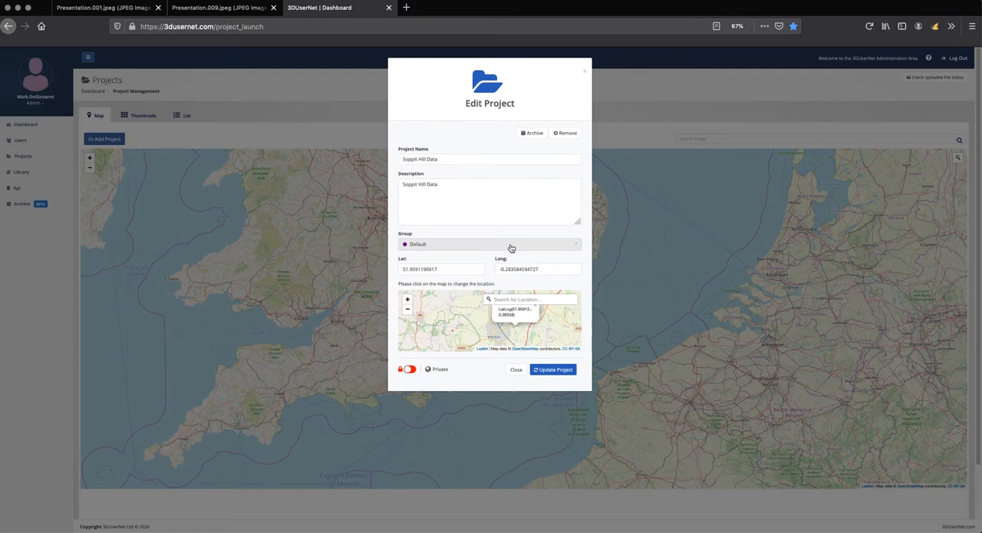
left_click(576, 245)
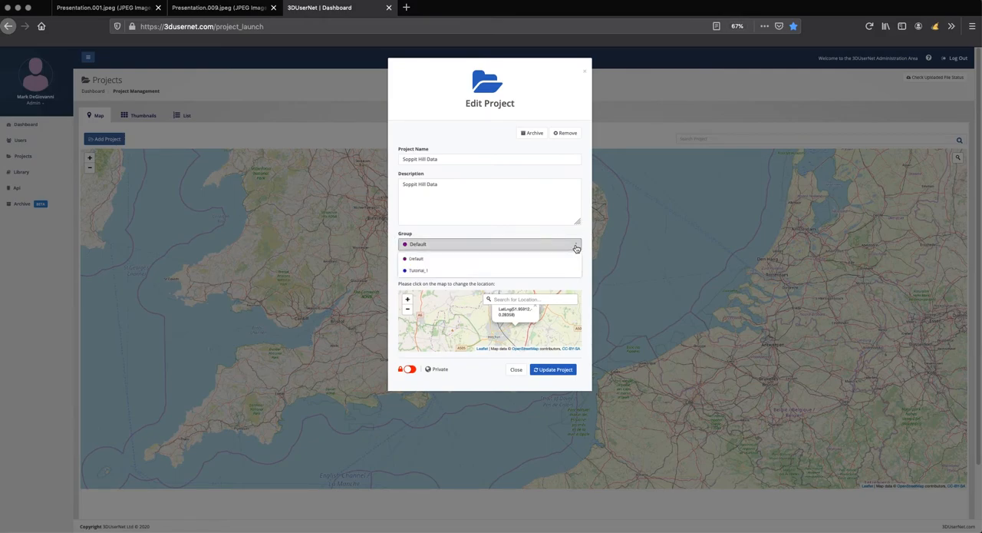
left_click(419, 271)
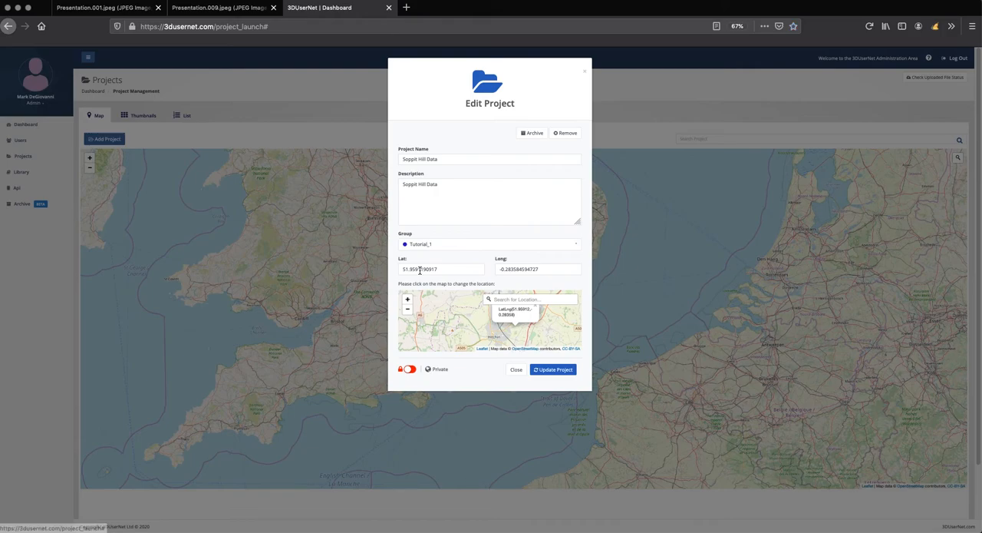
left_click(550, 371)
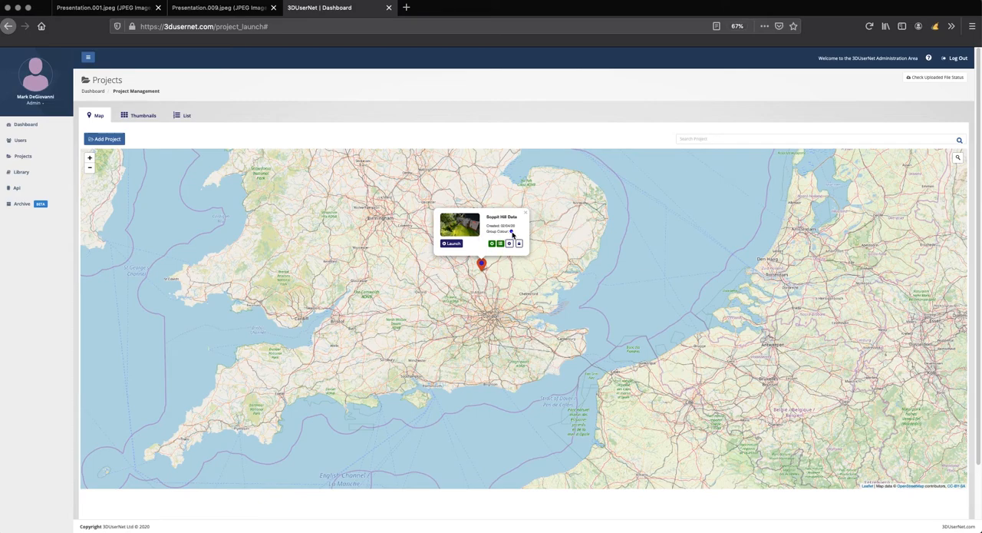
Step: Compare the group colours of the project markers in England and France on the map
left_click(531, 336)
left_click_drag(530, 336, 511, 272)
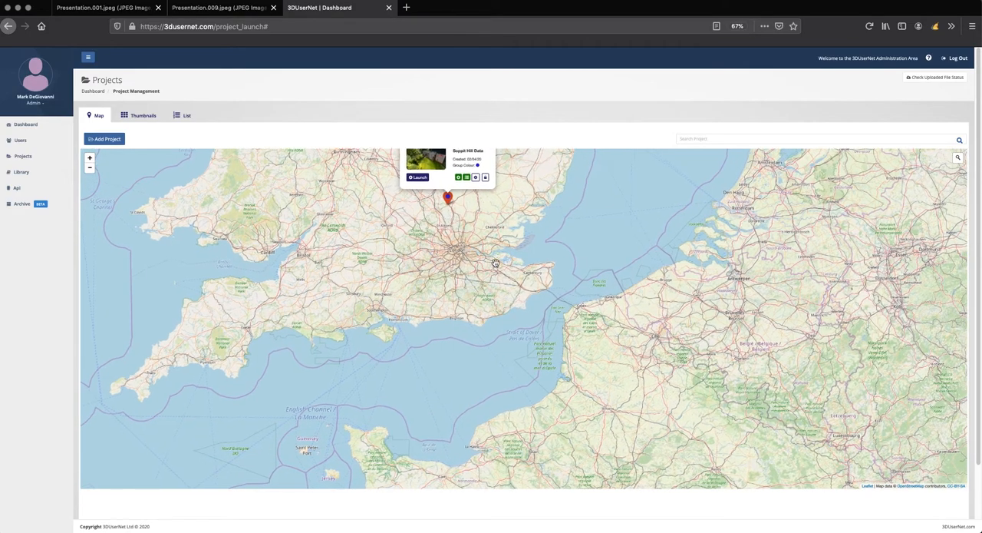
scroll(504, 296, "down", 1)
scroll(503, 296, "down", 1)
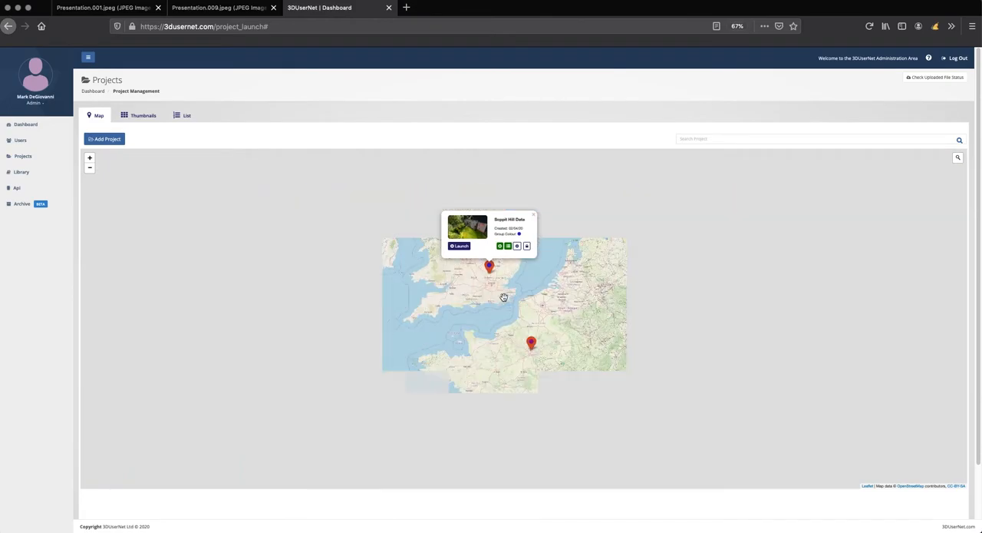
scroll(533, 349, "up", 1)
left_click_drag(492, 301, 495, 326)
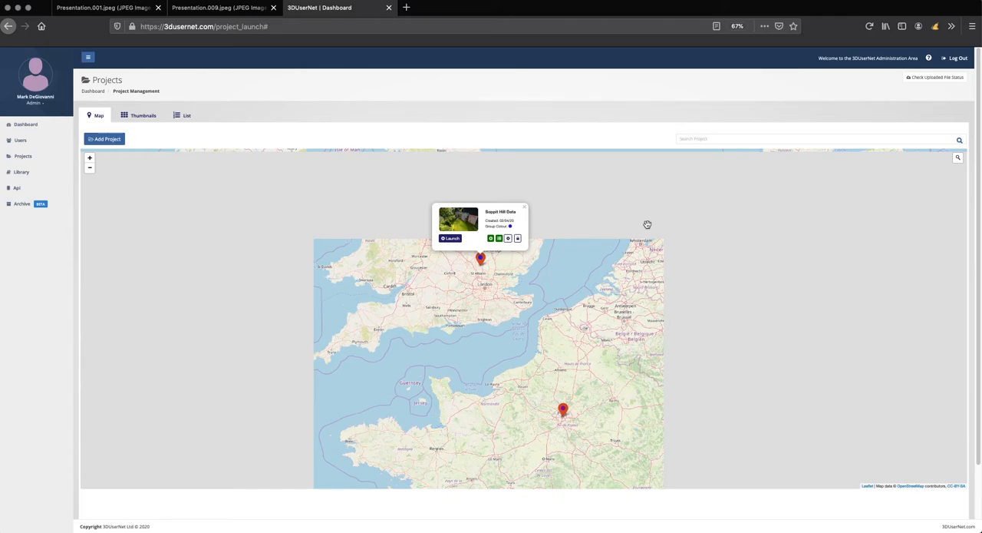
Step: Log out of the administrator account and follow the change-password link in the new viewer's account e-mail
left_click(954, 61)
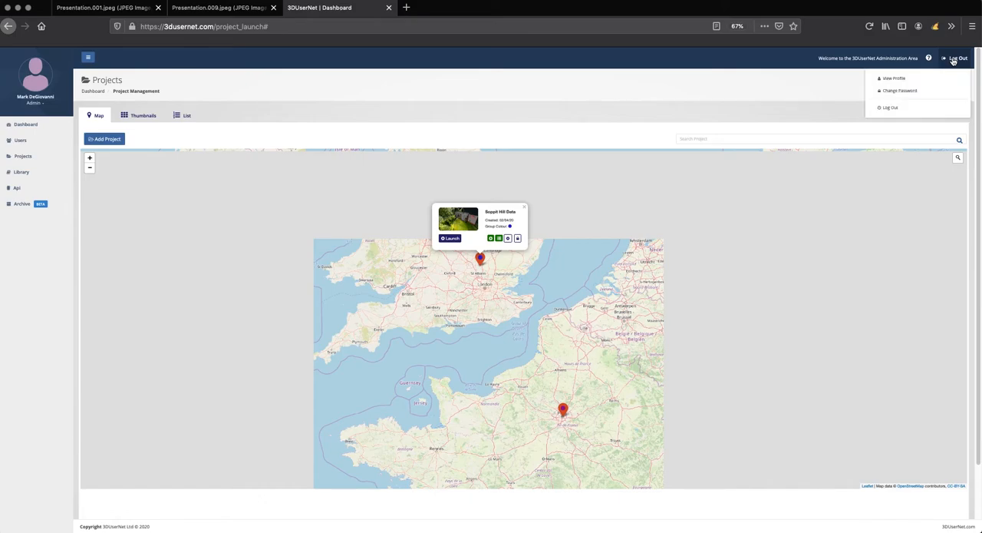
left_click(894, 110)
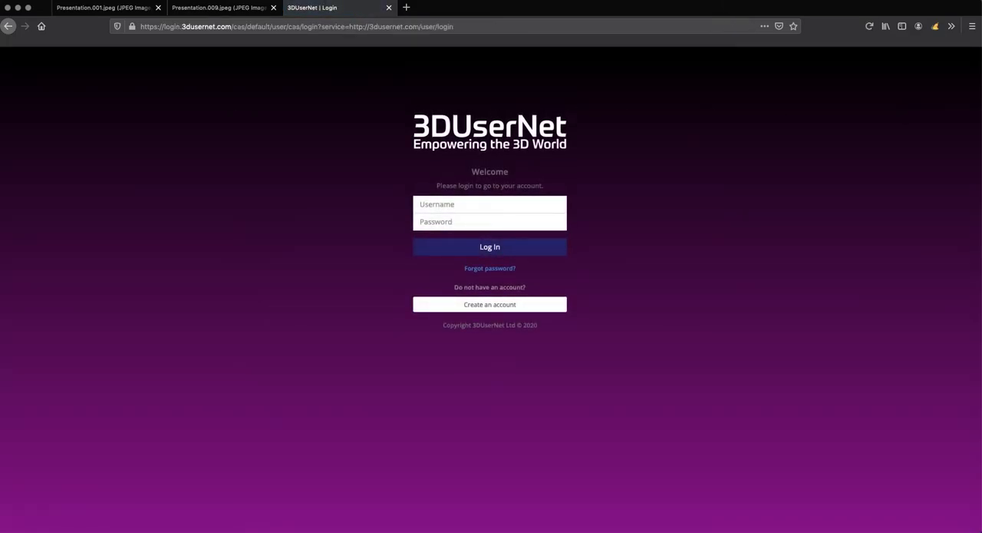
left_click_drag(0, 55, 370, 99)
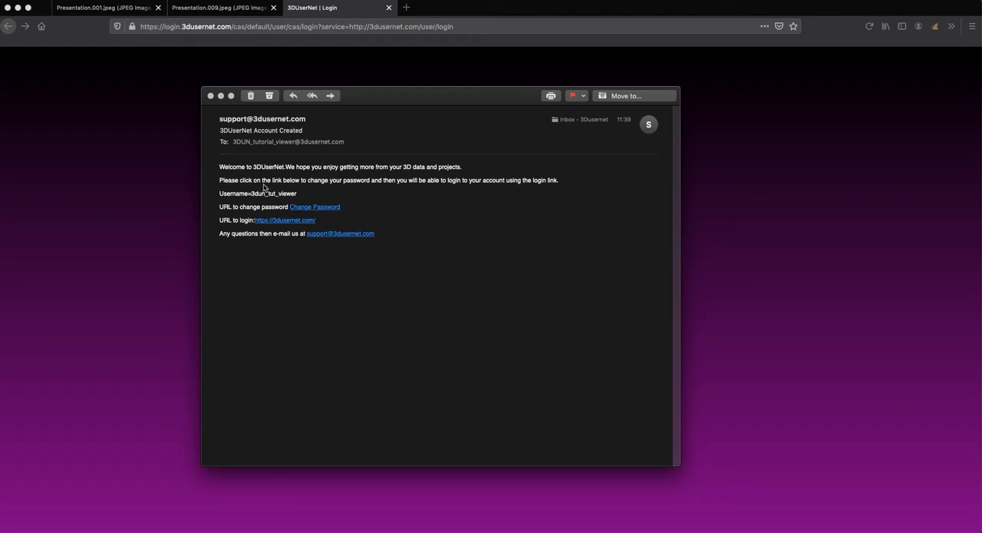
left_click(312, 207)
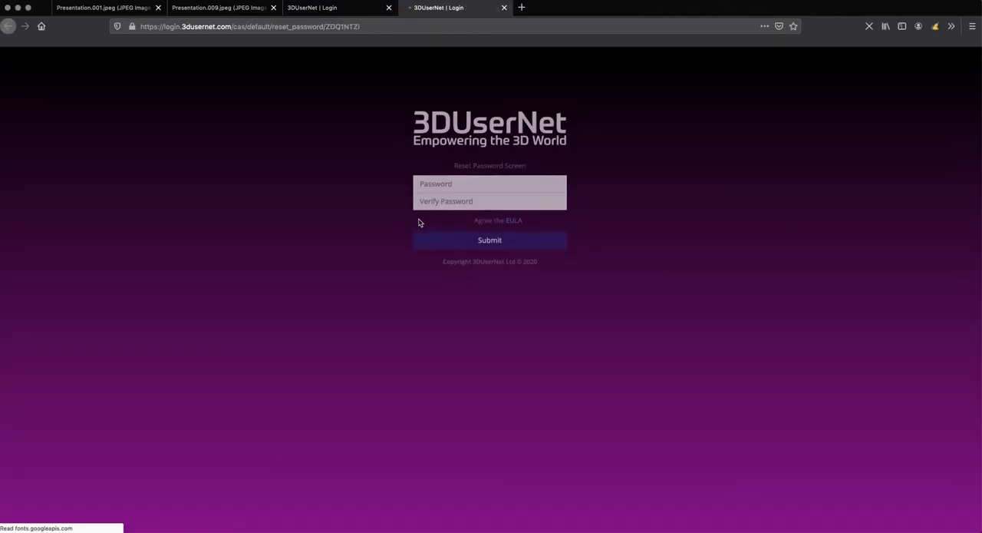
Step: Enter the viewer account's new password and repeat it for verification
left_click(447, 188)
type("•••••••••")
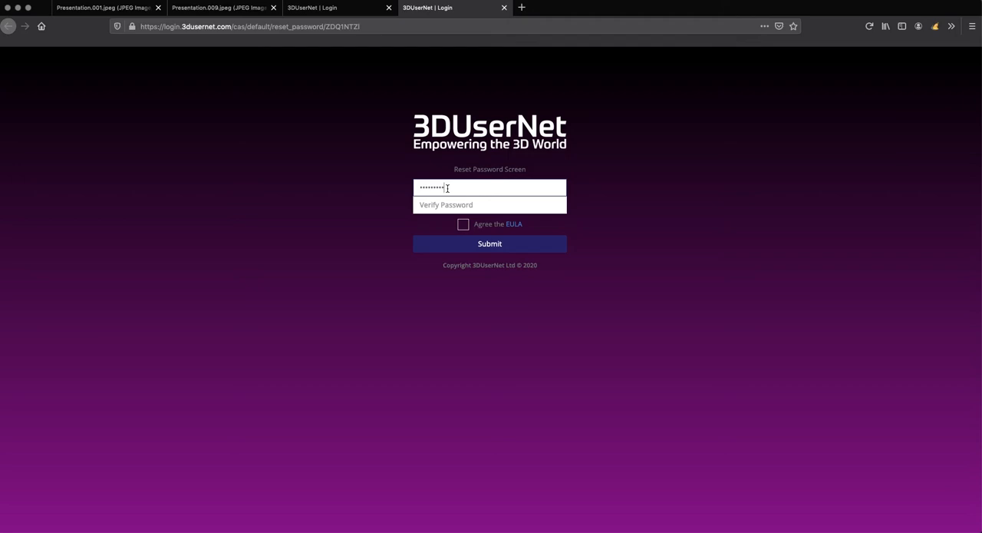
left_click(449, 204)
type("•")
key("BackSpace")
type("•")
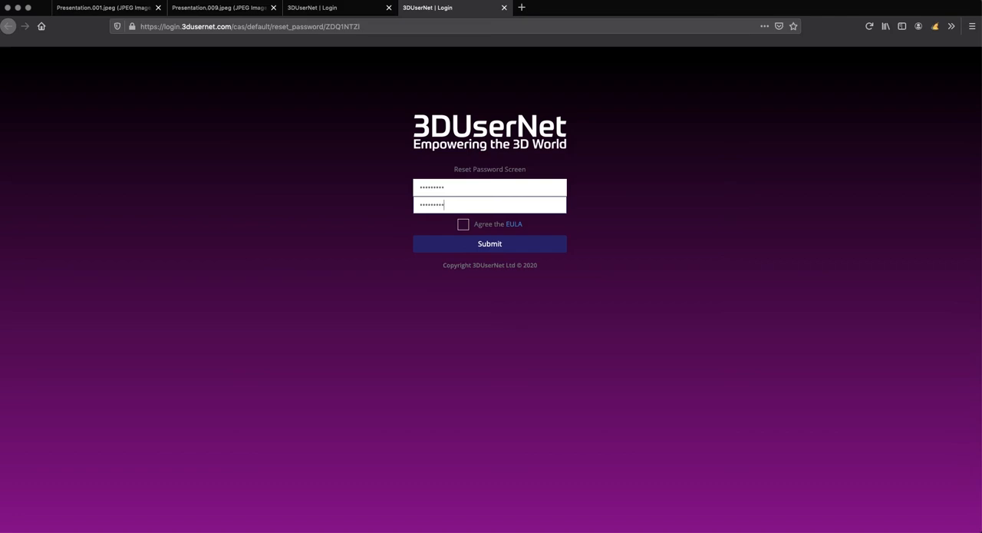
Step: Agree to the EULA, view its text in a separate page and close it, and submit the password reset
left_click(463, 224)
right_click(515, 227)
left_click(537, 227)
left_click(556, 15)
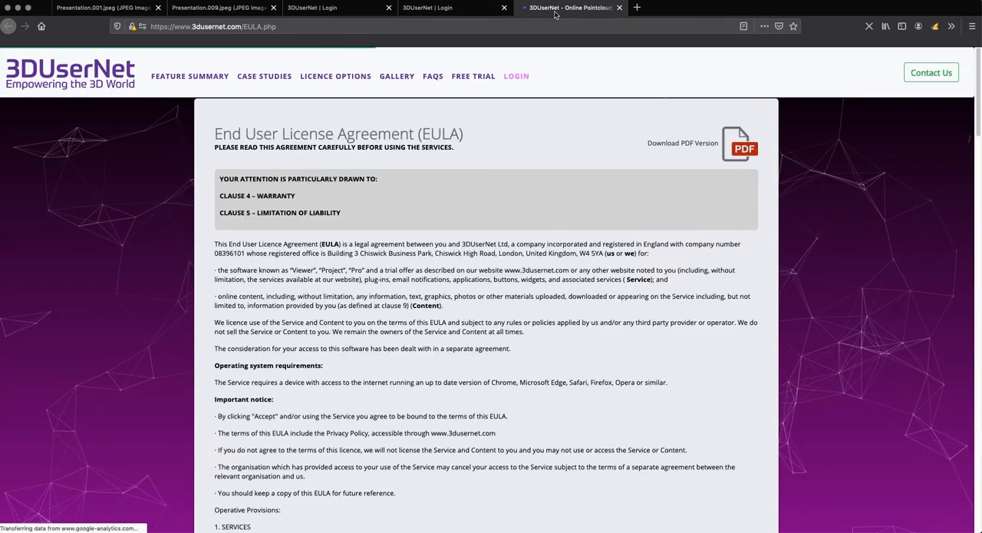
left_click(620, 8)
left_click(499, 247)
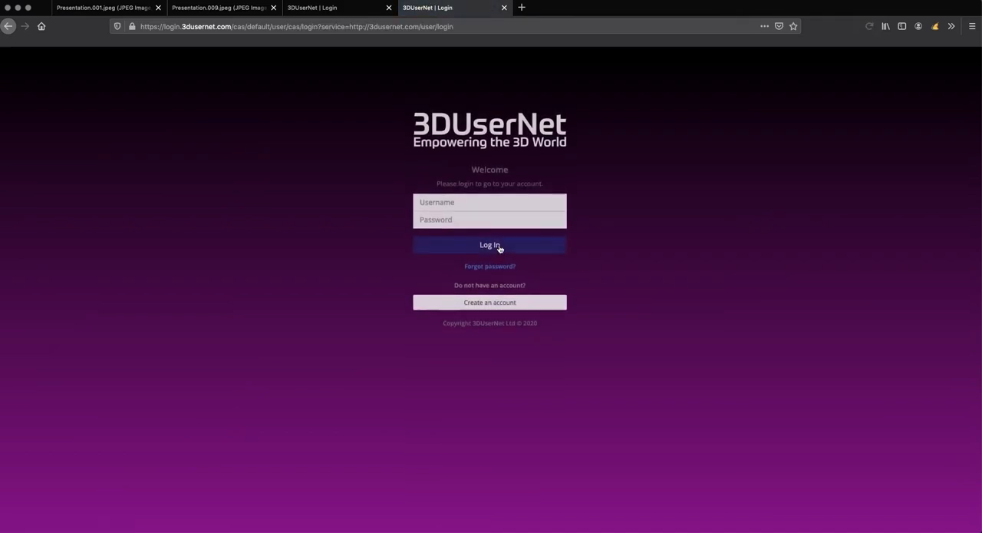
Step: Log in as 3dun_tut_viewer with the account password
left_click(452, 206)
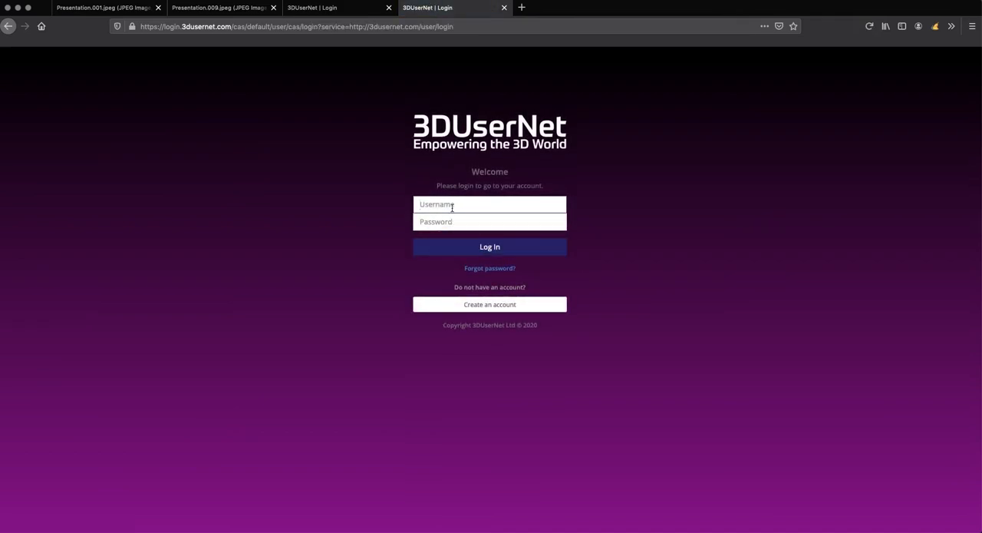
type("3dun_tut_viewer")
left_click(431, 220)
type("•••••••••")
left_click(462, 248)
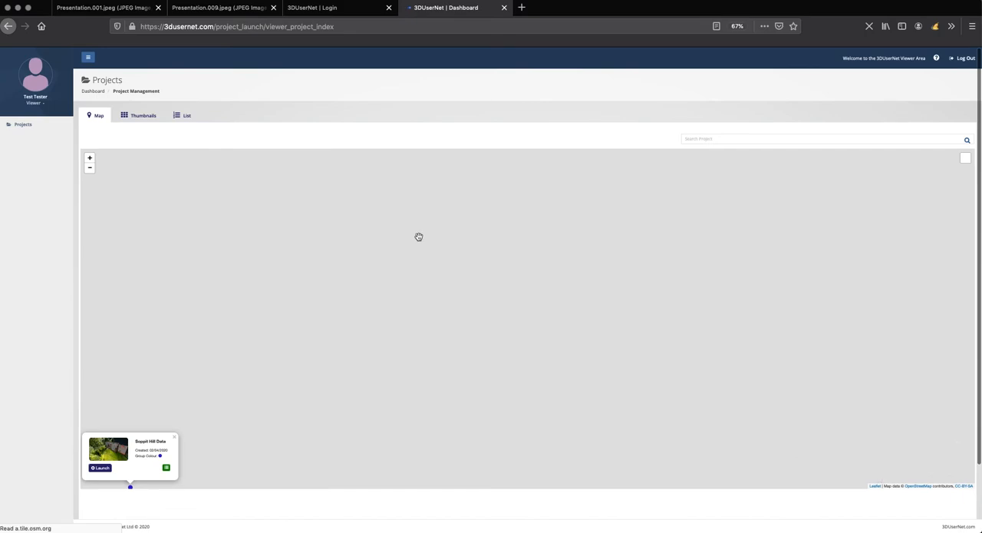
Step: Launch the Soppit Hill Data project from its map marker and dismiss the navigation help
left_click(241, 354)
left_click_drag(241, 354, 380, 264)
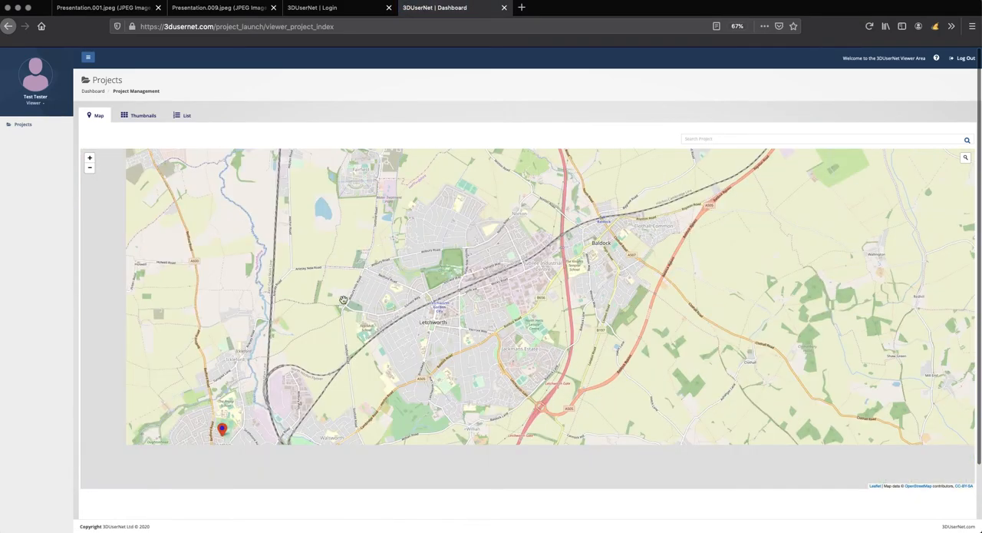
left_click(263, 400)
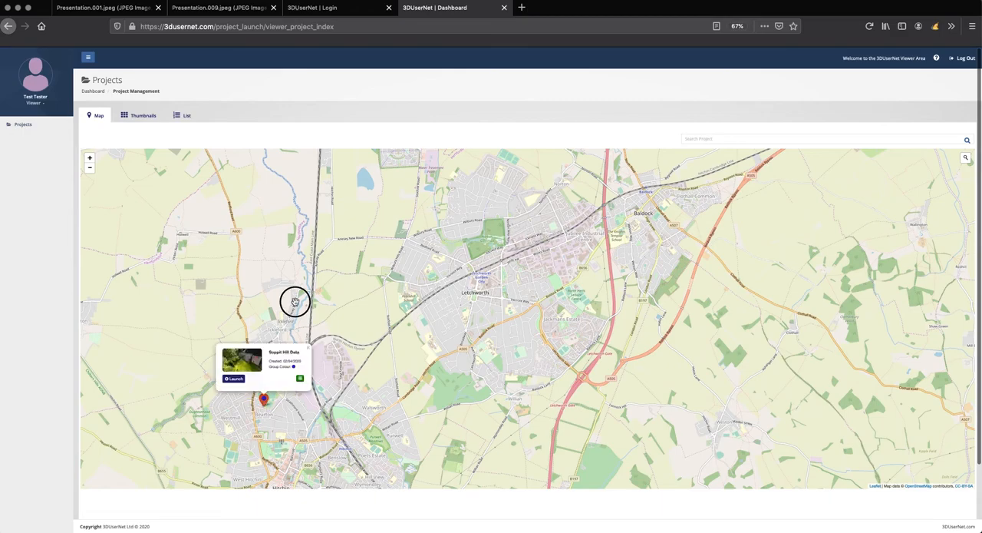
left_click_drag(397, 256, 482, 216)
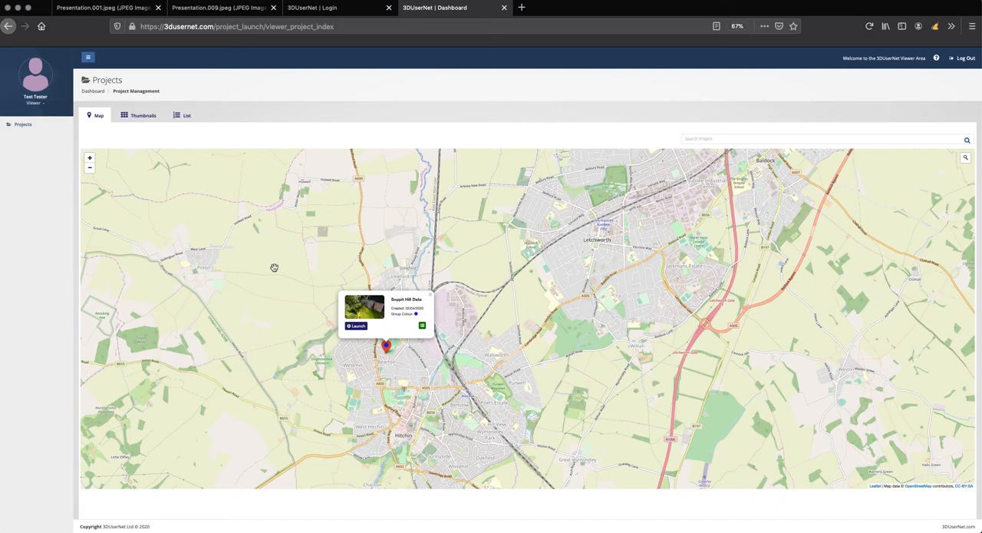
left_click(357, 325)
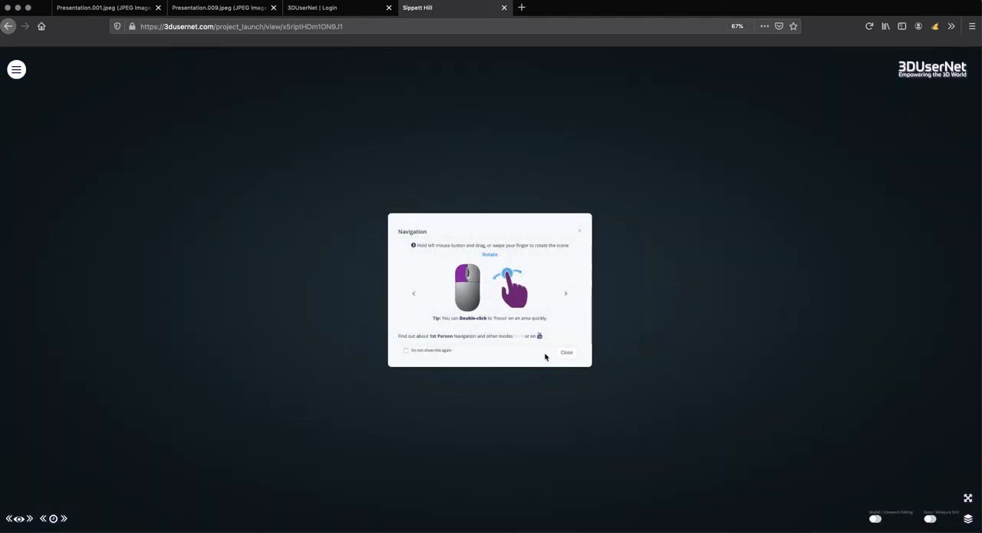
left_click(567, 353)
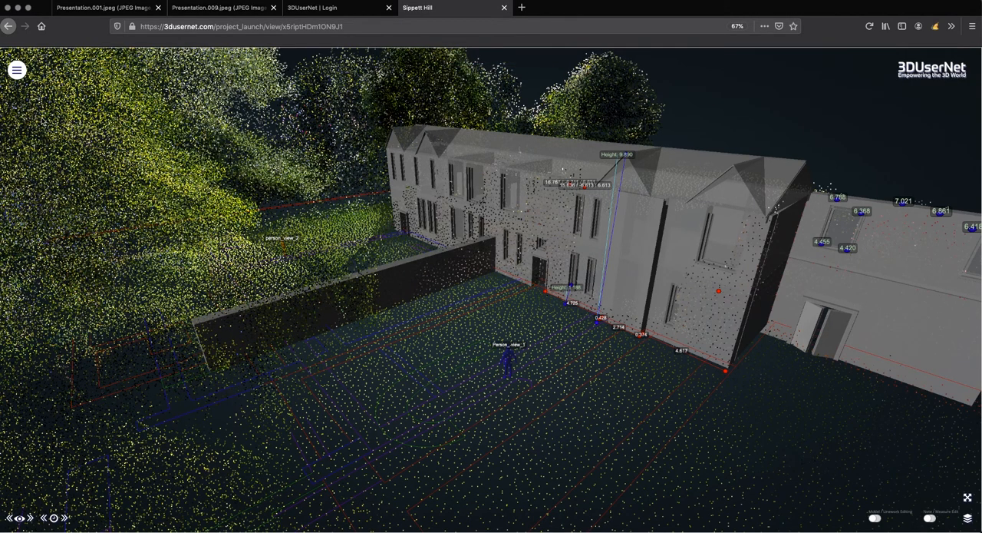
Step: Examine the tools available to the viewer, including the measurement tools, and close the tool menu
left_click(16, 71)
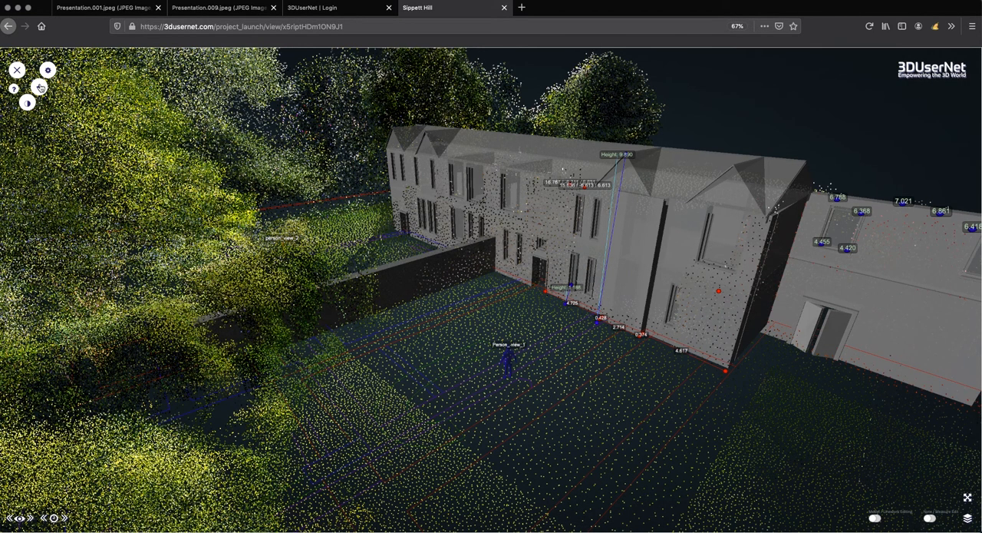
left_click(40, 88)
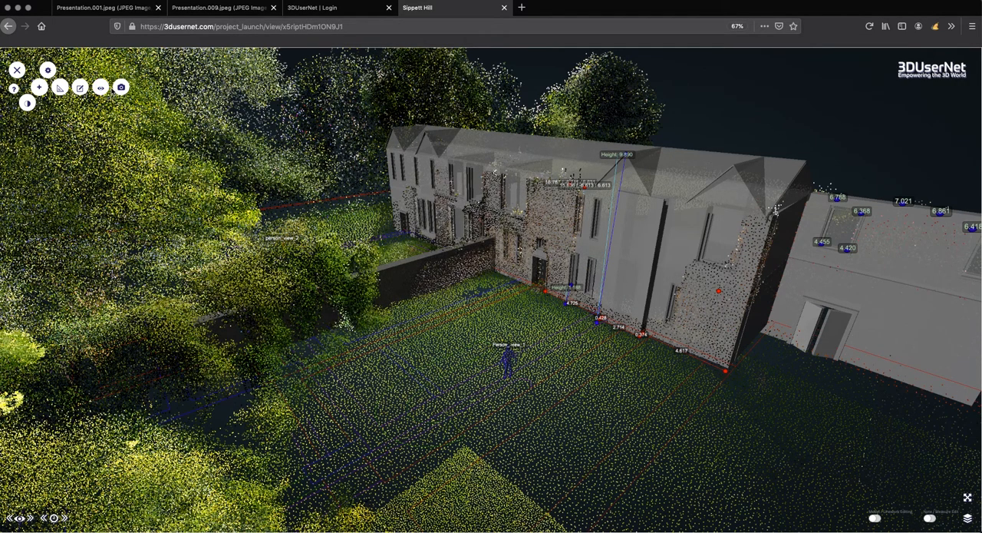
left_click(60, 89)
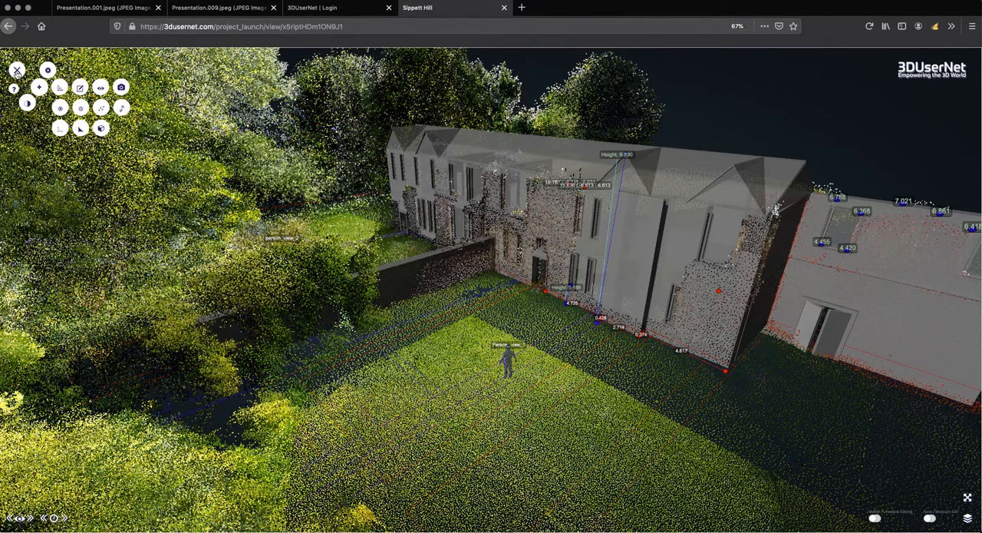
left_click(17, 69)
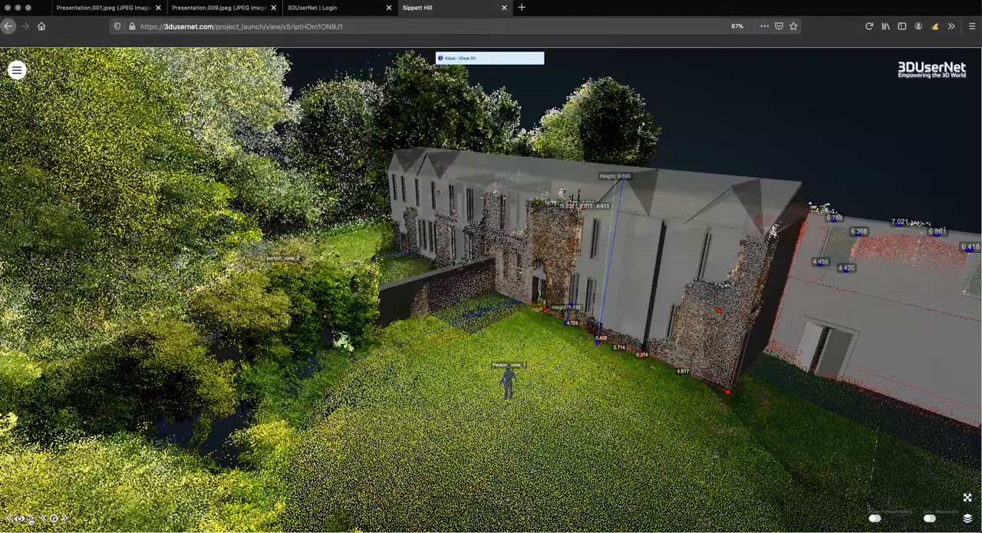
Step: Advance to the next saved view of the scene
left_click(29, 519)
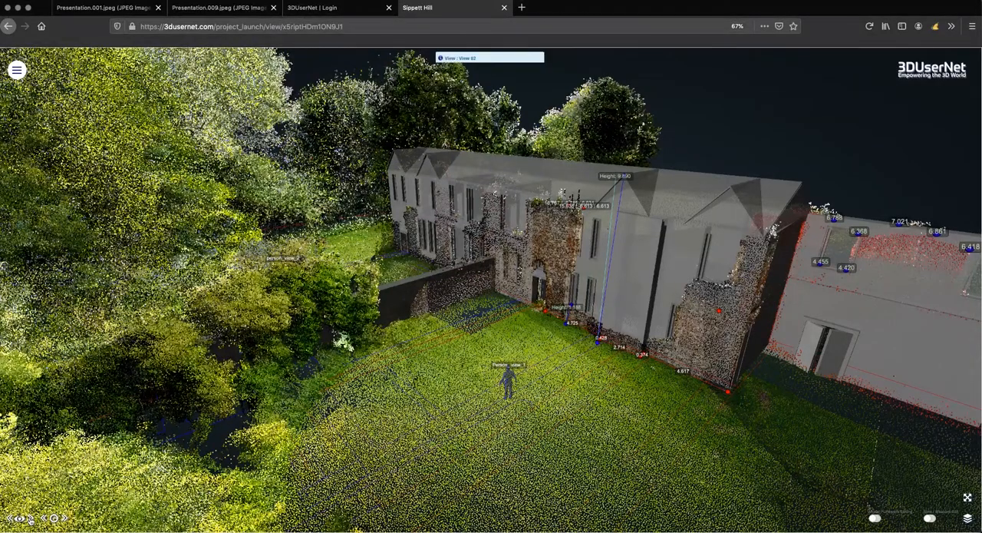